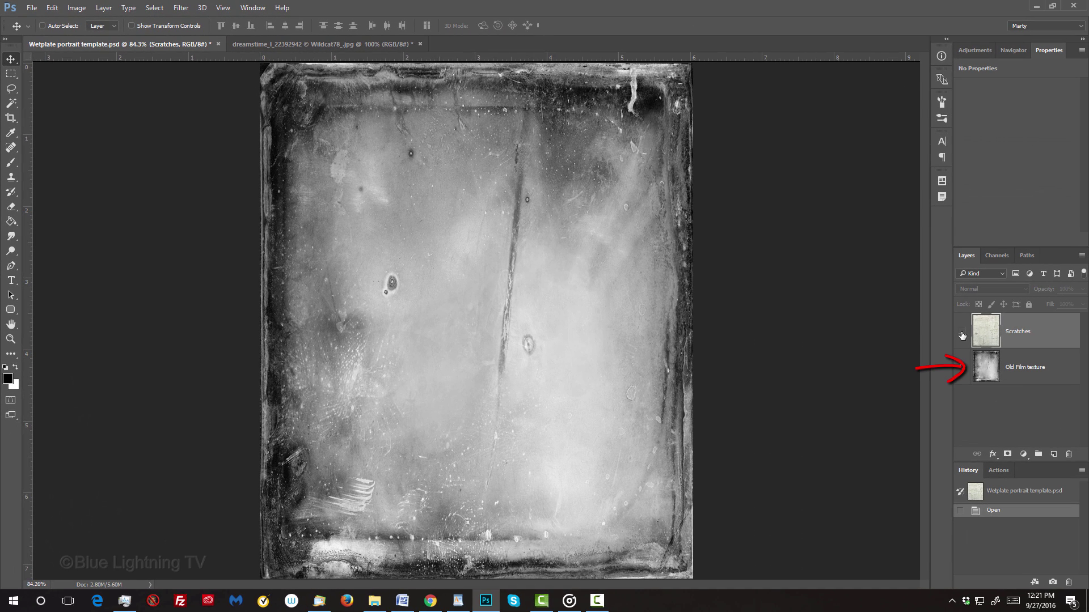
# Show the Scratches texture layer again and switch to the girl's portrait document.
pyautogui.click(963, 336)
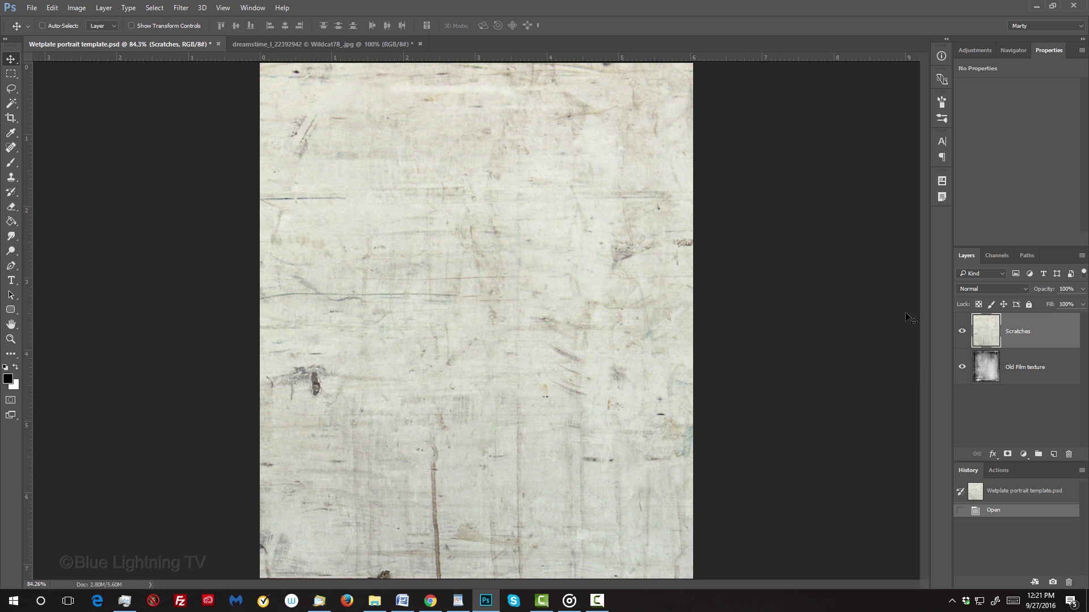
pyautogui.click(378, 45)
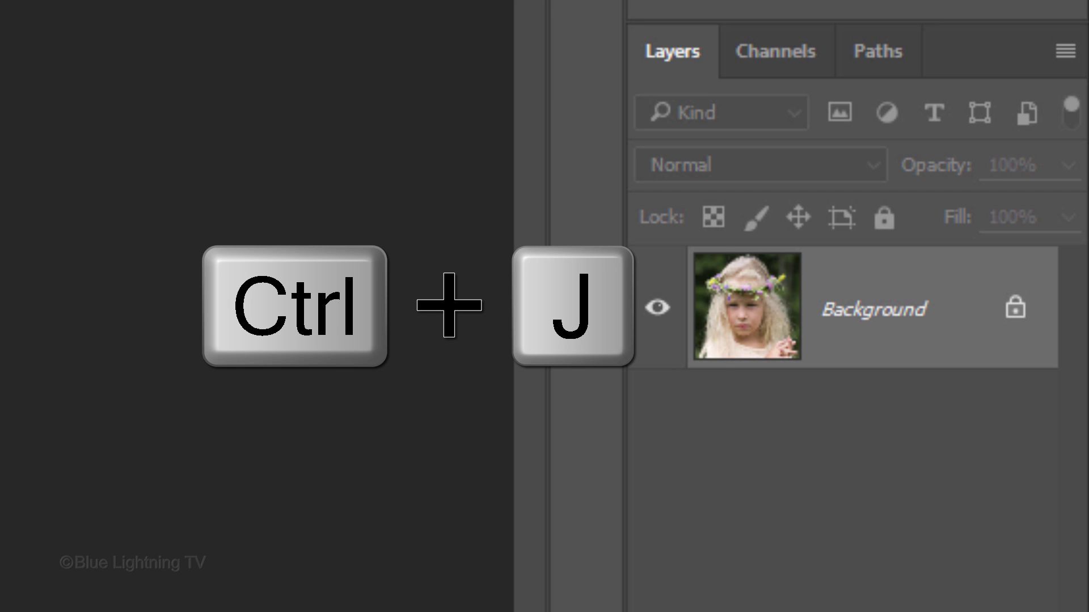
# Duplicate the portrait, apply a 2.0-pixel High Pass to the copy and blend it as Overlay.
pyautogui.hotkey('ctrl', 'j')
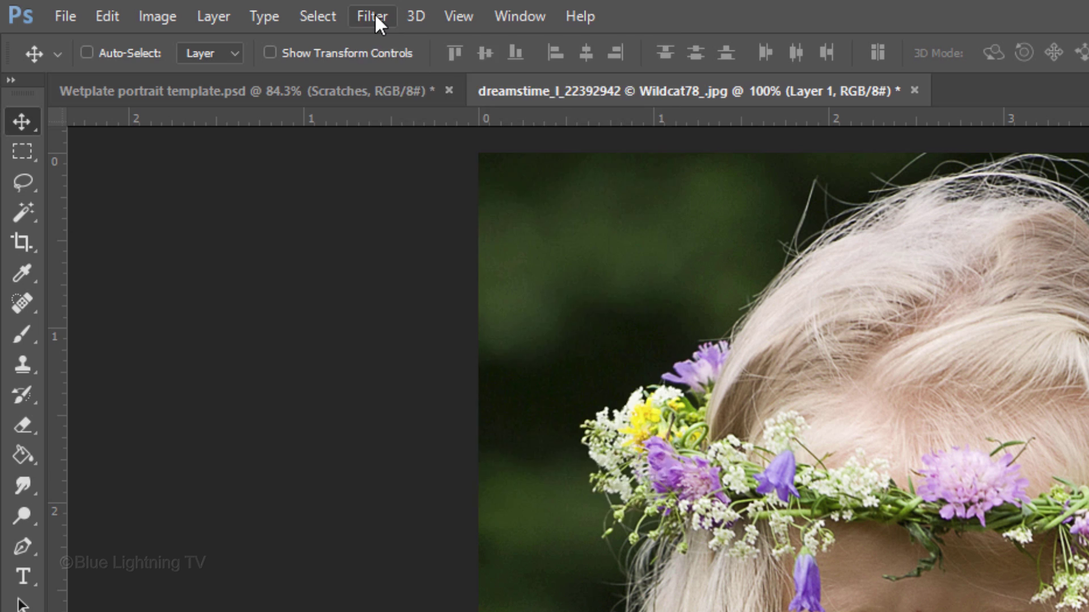
pyautogui.click(373, 16)
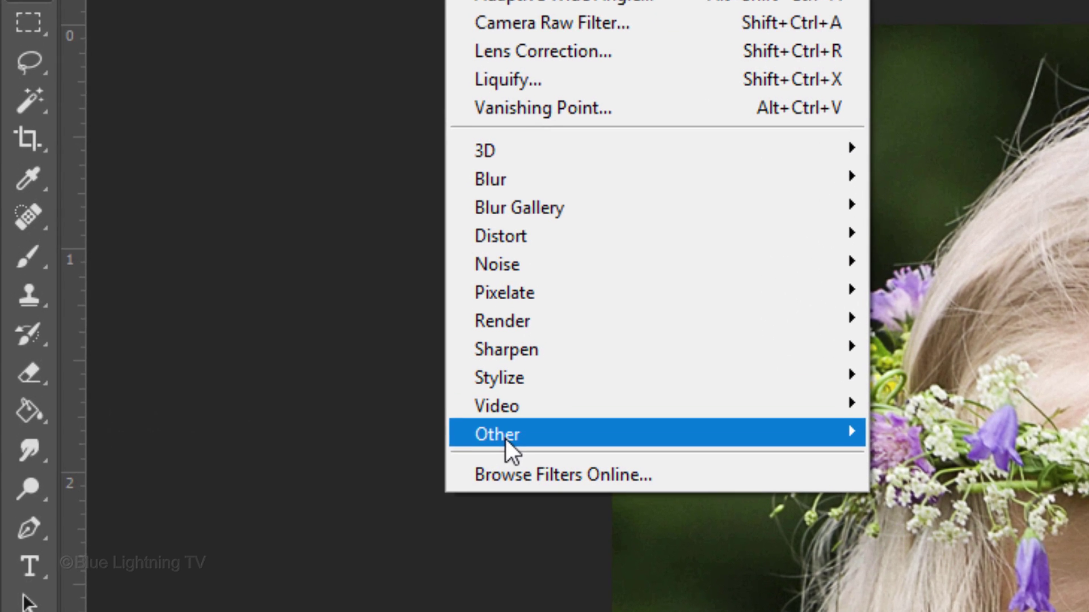
pyautogui.moveTo(367, 479)
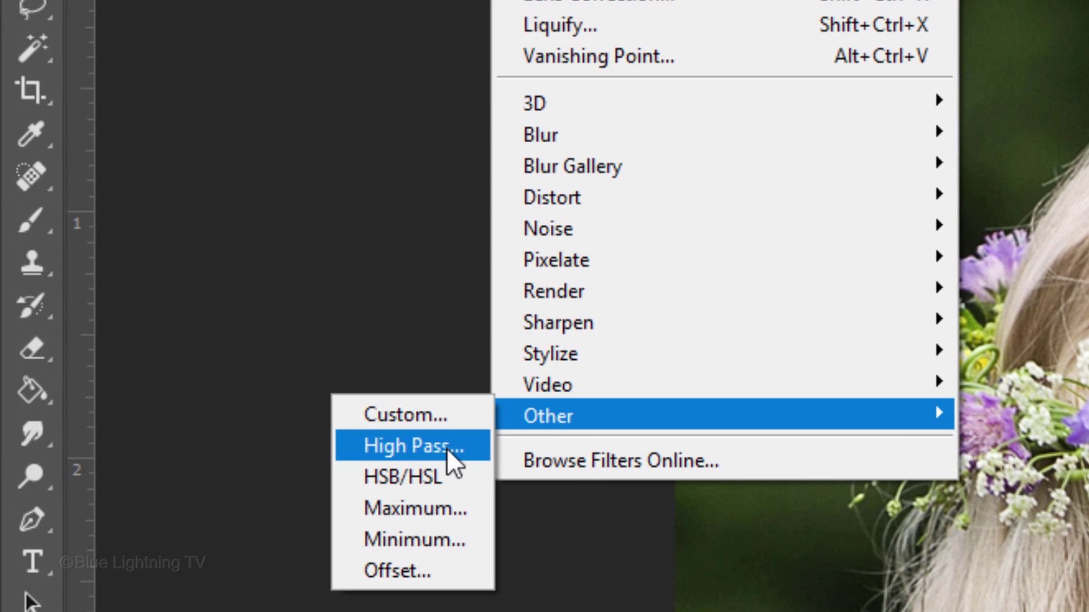
pyautogui.click(447, 448)
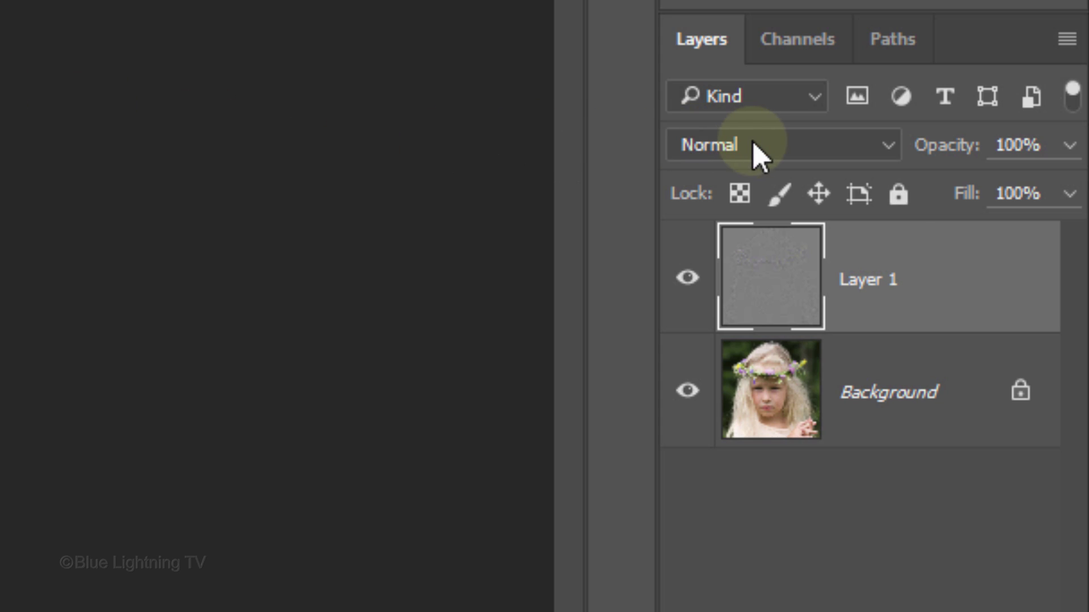
pyautogui.click(751, 145)
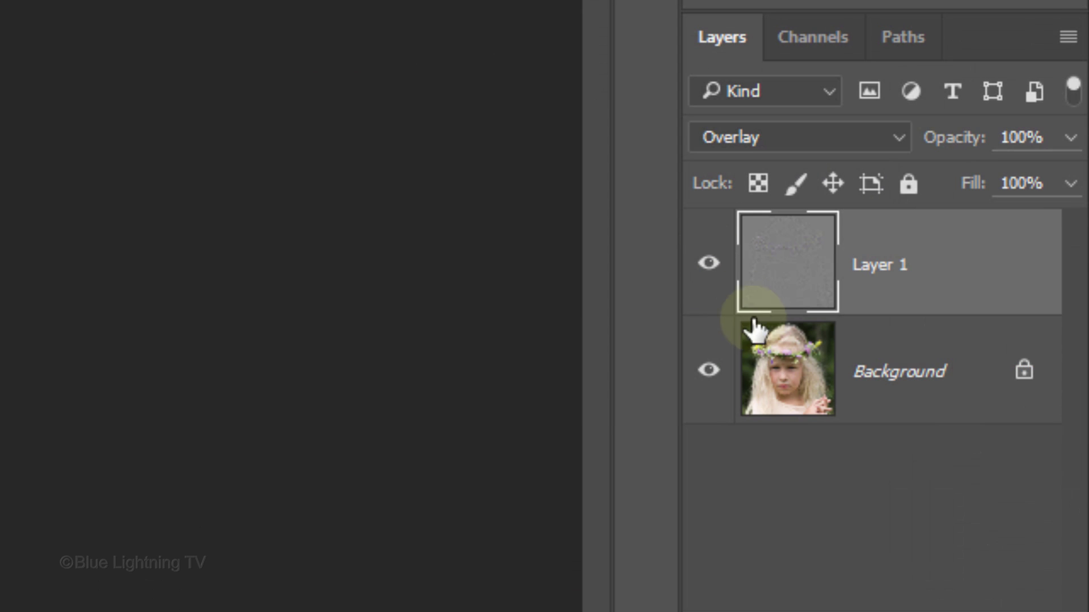
# Select Layer 1 with the Background and convert both into one embedded smart object.
pyautogui.keyDown('shift'); pyautogui.click(988, 376); pyautogui.keyUp('shift')
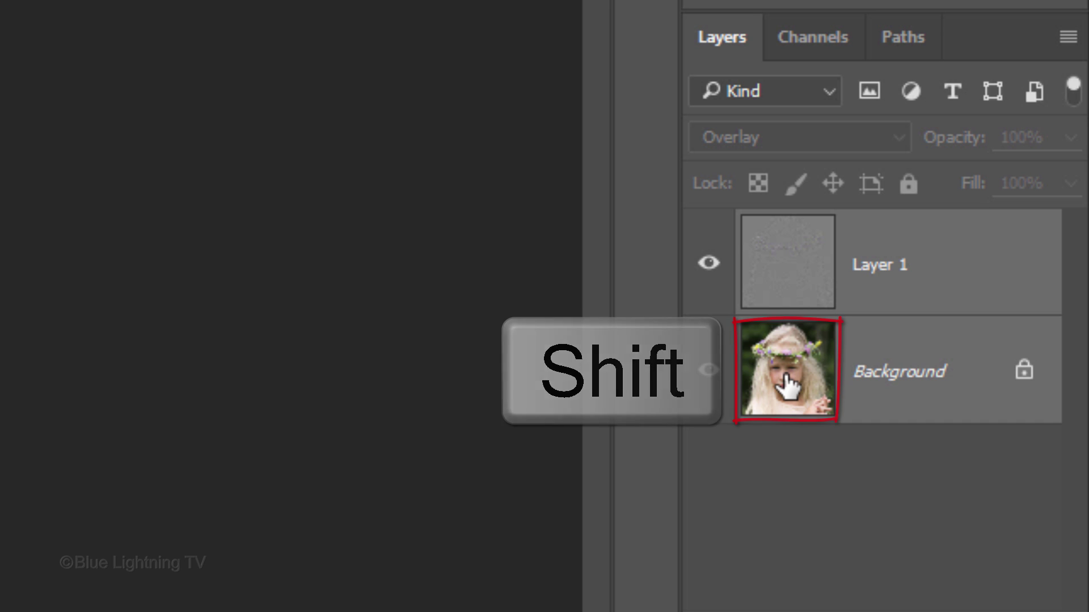
pyautogui.click(1070, 40)
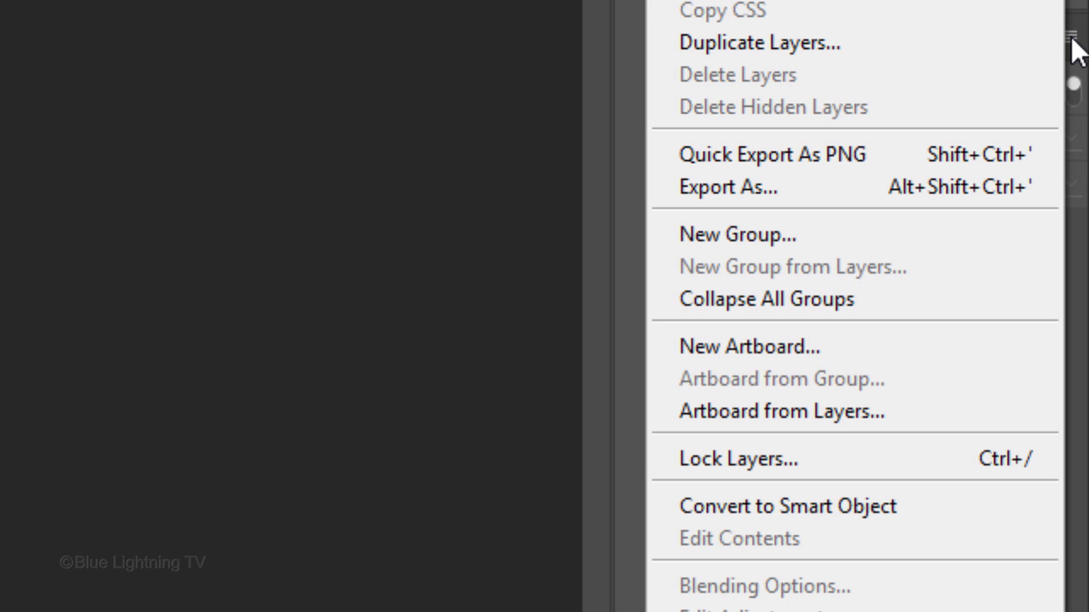
pyautogui.click(944, 503)
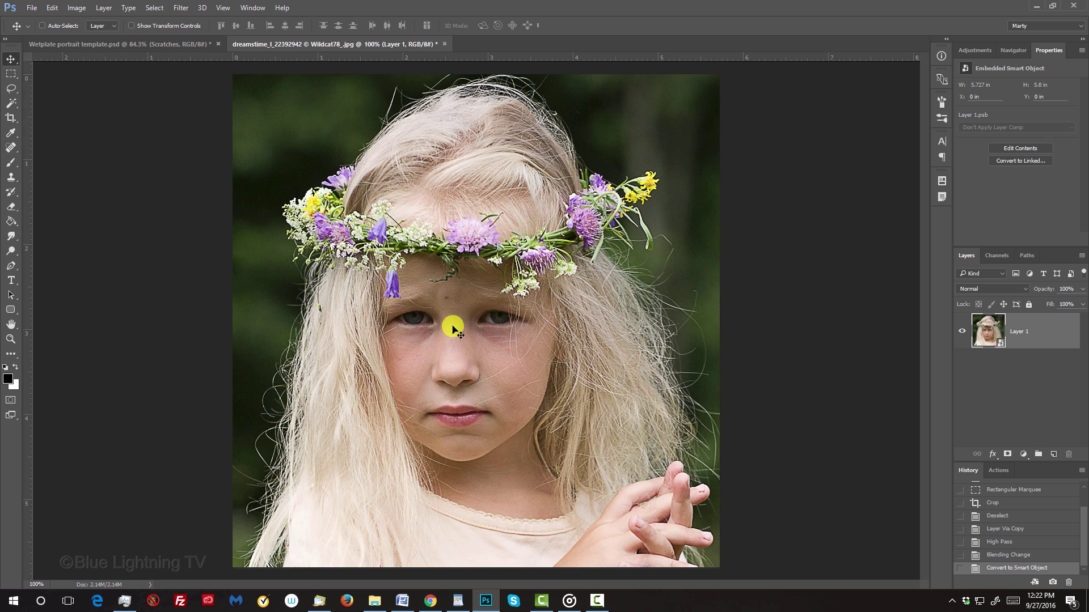
# With the Move tool, drag the portrait smart object onto the Wetplate template canvas above its textures.
pyautogui.press('v')
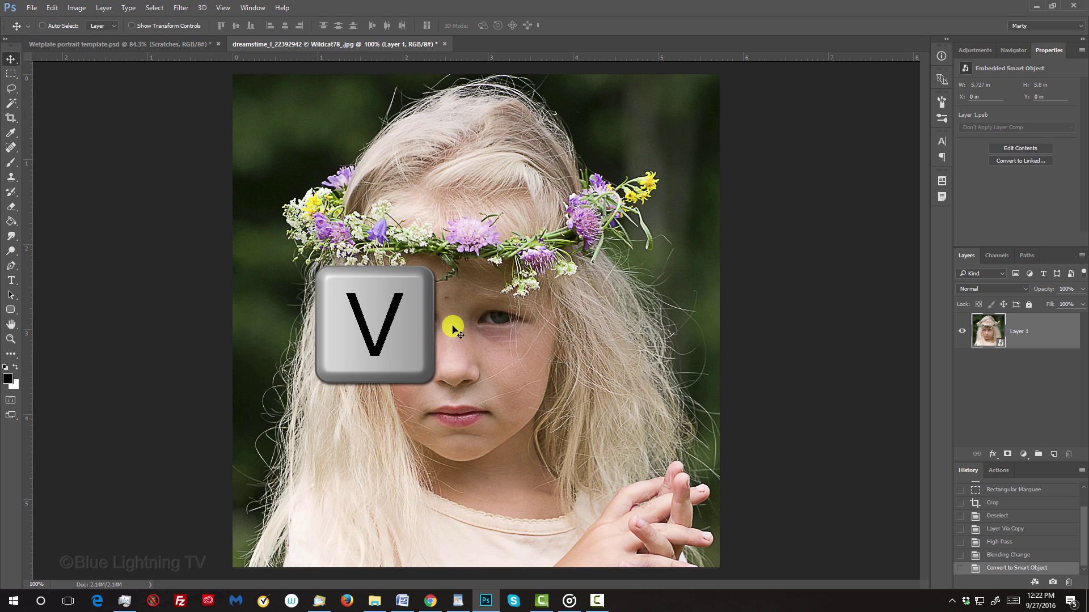
pyautogui.moveTo(453, 329); pyautogui.dragTo(177, 45)
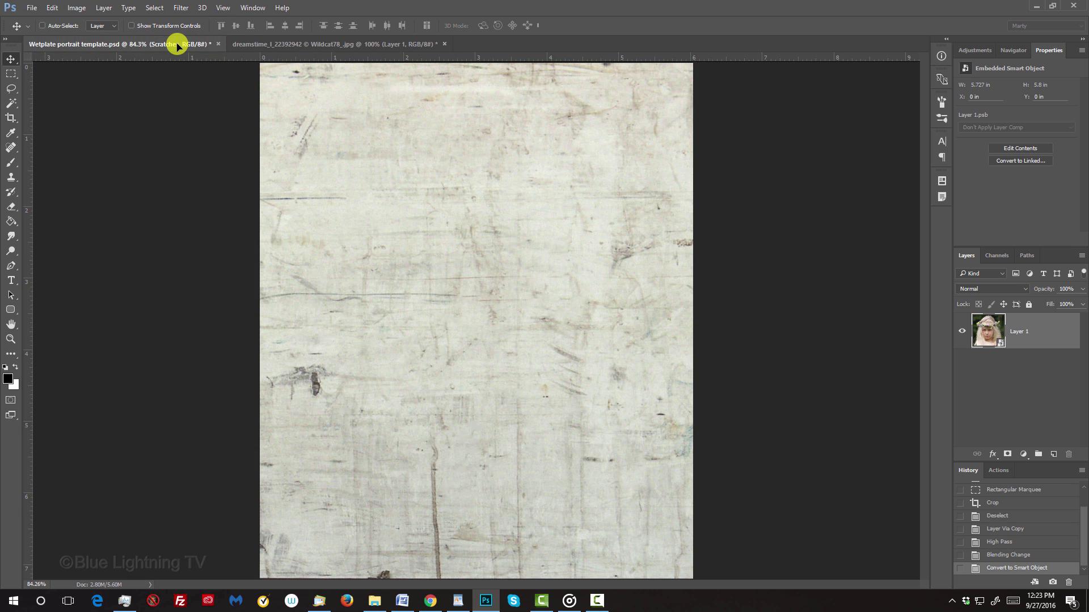
pyautogui.moveTo(178, 46); pyautogui.dragTo(484, 366)
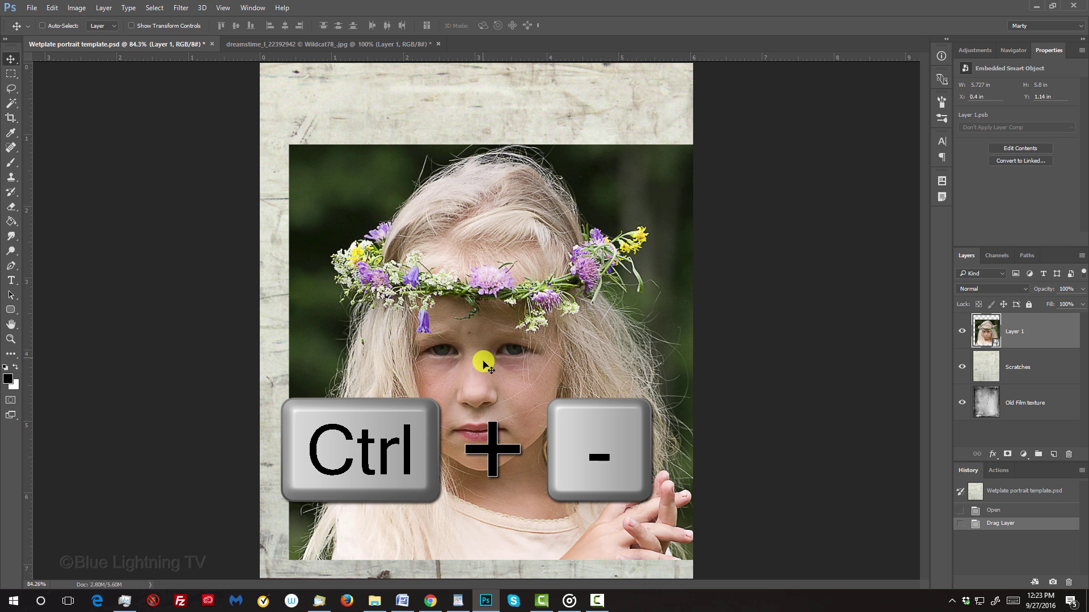
# Free-transform the portrait to about 173% and position it so the face fills the Wetplate canvas.
pyautogui.hotkey('ctrl', '-')
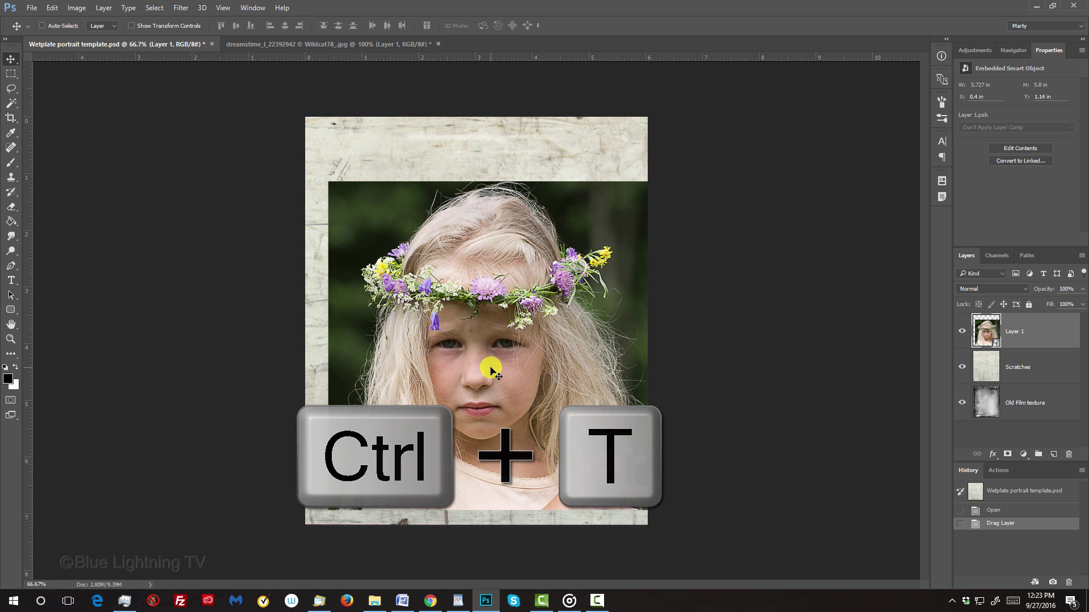
pyautogui.hotkey('ctrl', 't')
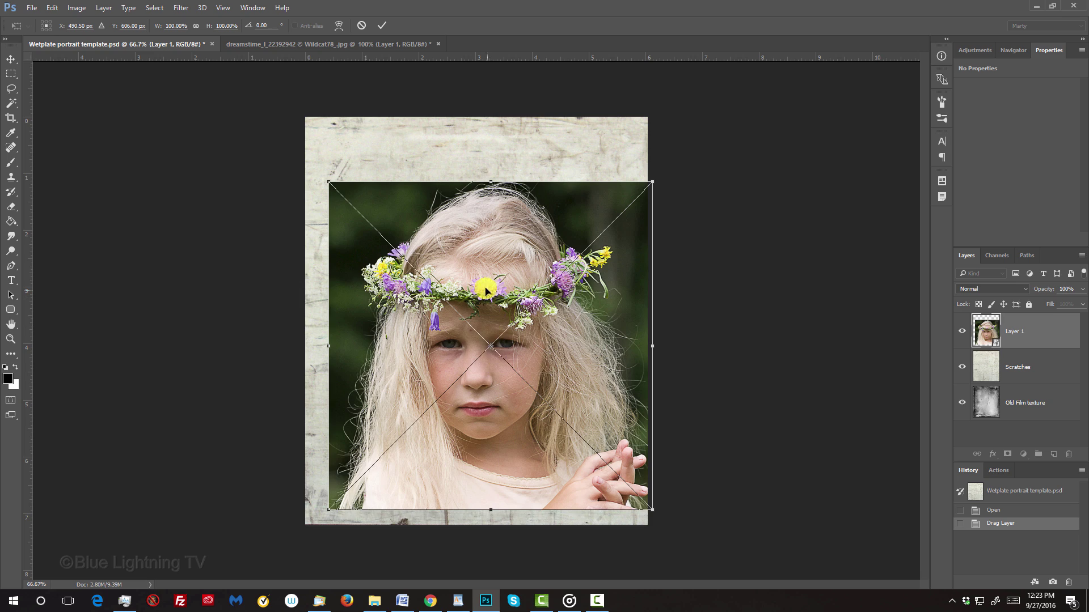
pyautogui.moveTo(492, 308); pyautogui.dragTo(479, 278)
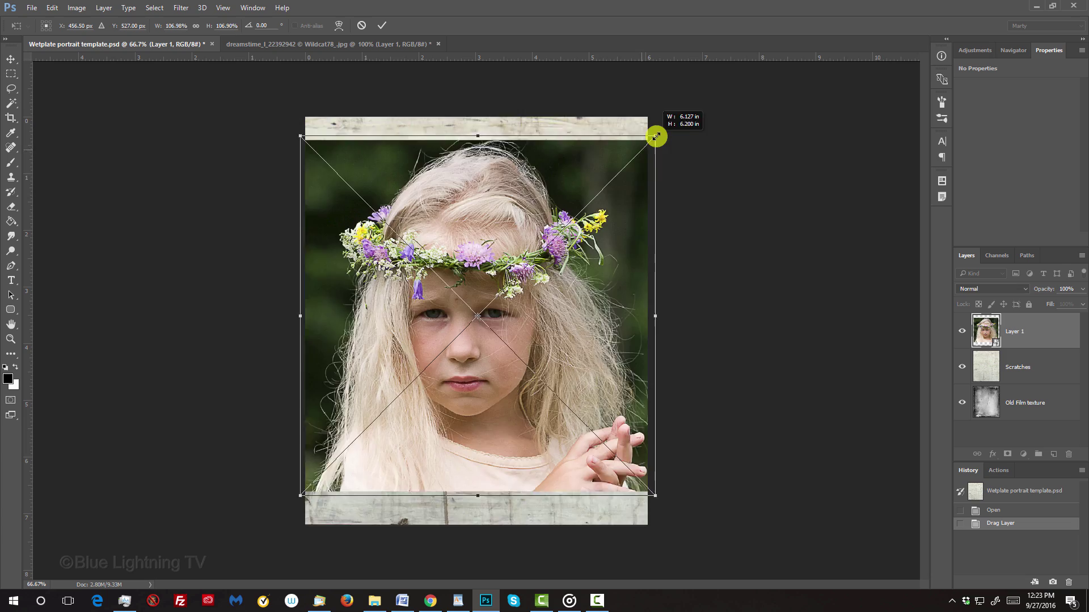
pyautogui.moveTo(654, 134); pyautogui.dragTo(790, 66)
pyautogui.moveTo(478, 145); pyautogui.dragTo(493, 157)
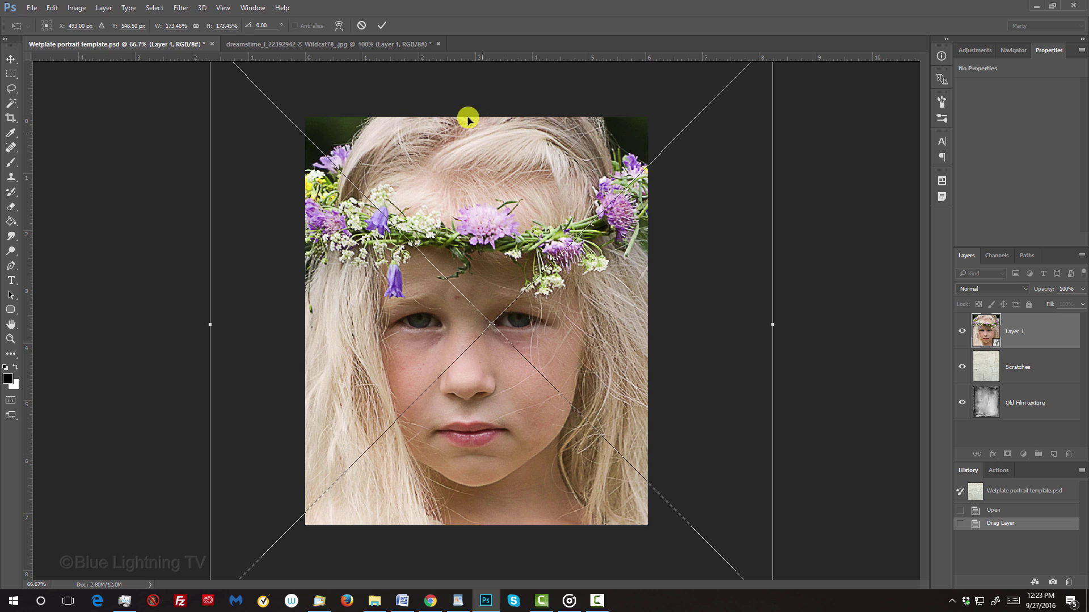
pyautogui.click(383, 28)
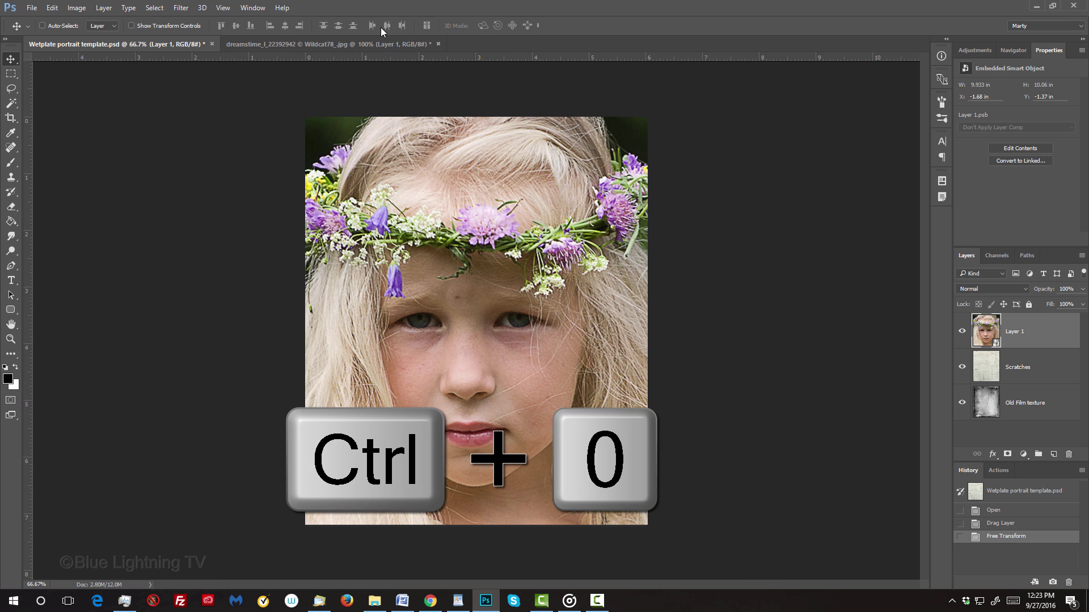
pyautogui.hotkey('ctrl', '0')
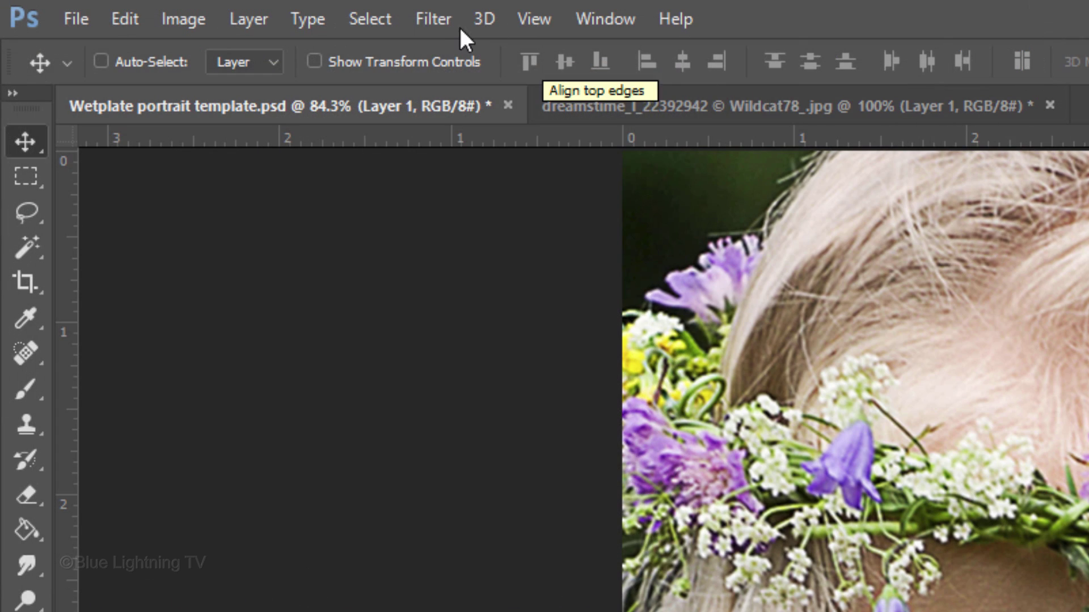
# Apply a Motion Blur filter with Angle -10 and Distance 20 pixels to the portrait smart object.
pyautogui.click(430, 21)
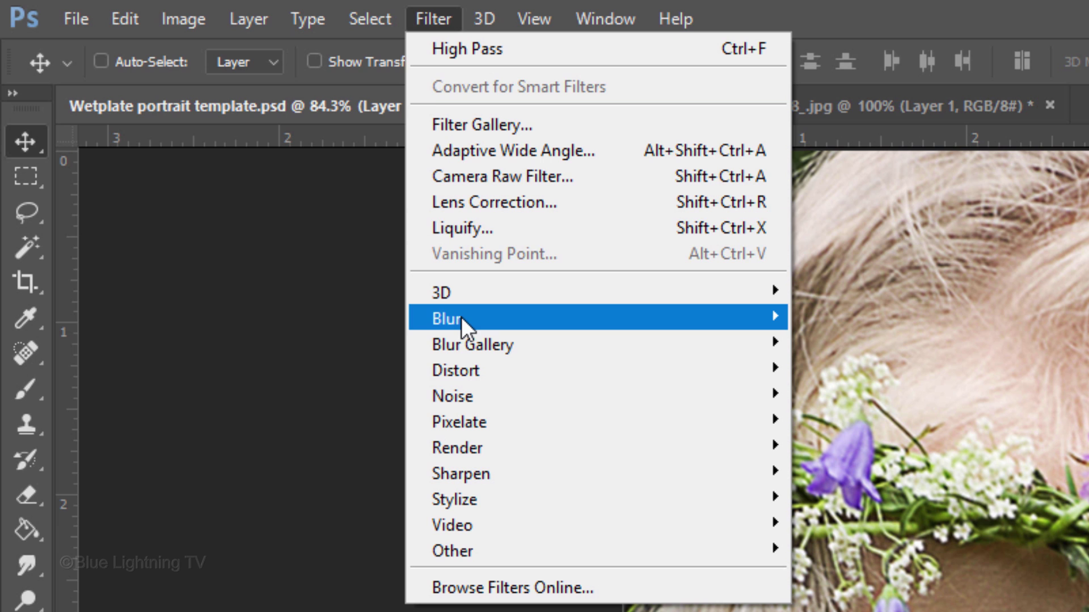
pyautogui.moveTo(461, 316)
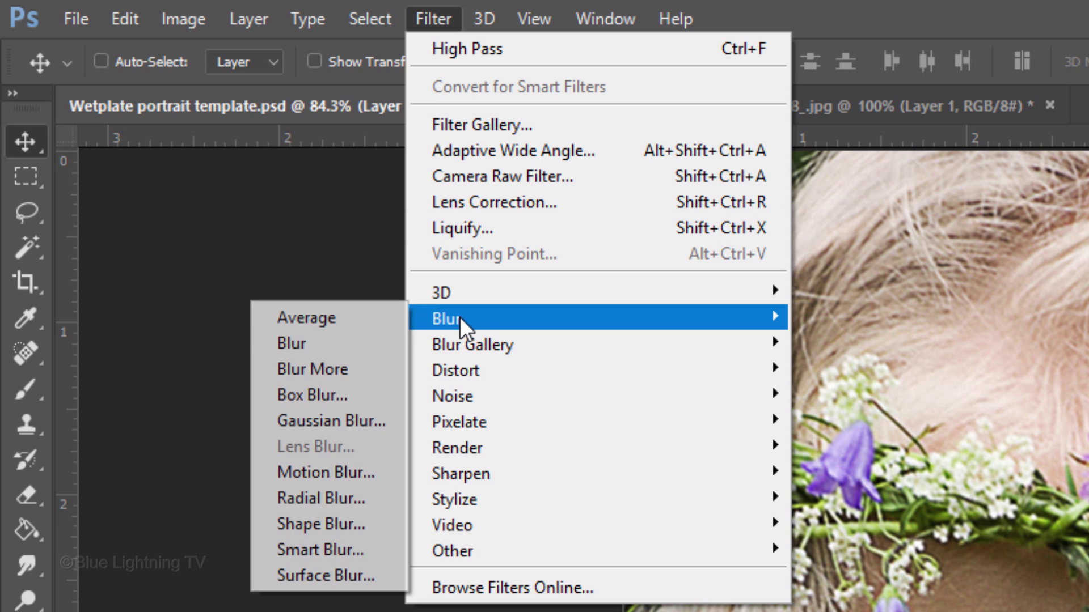
pyautogui.click(366, 469)
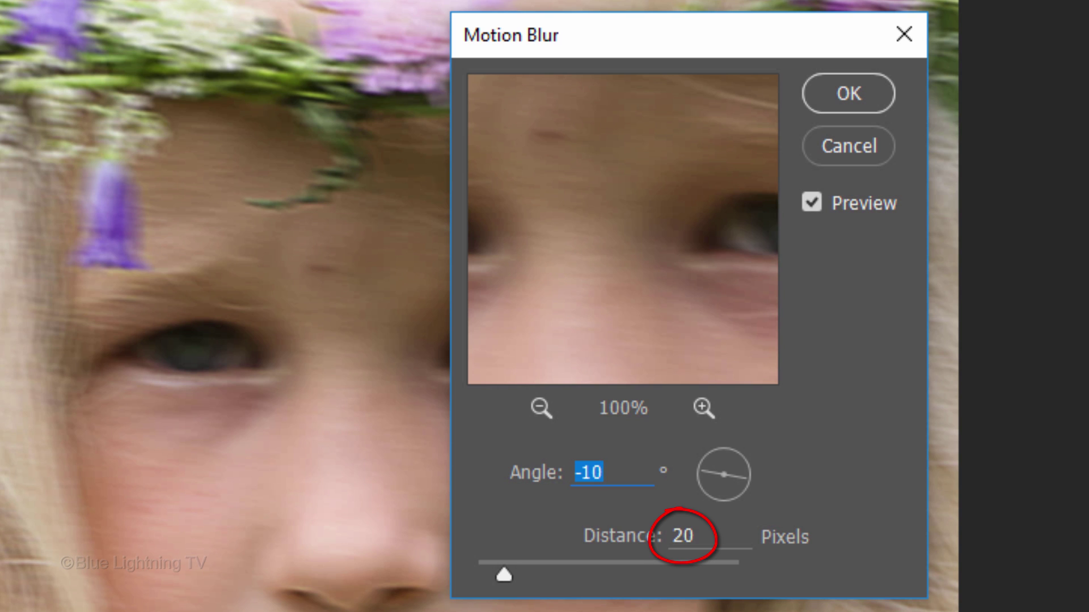
pyautogui.click(849, 95)
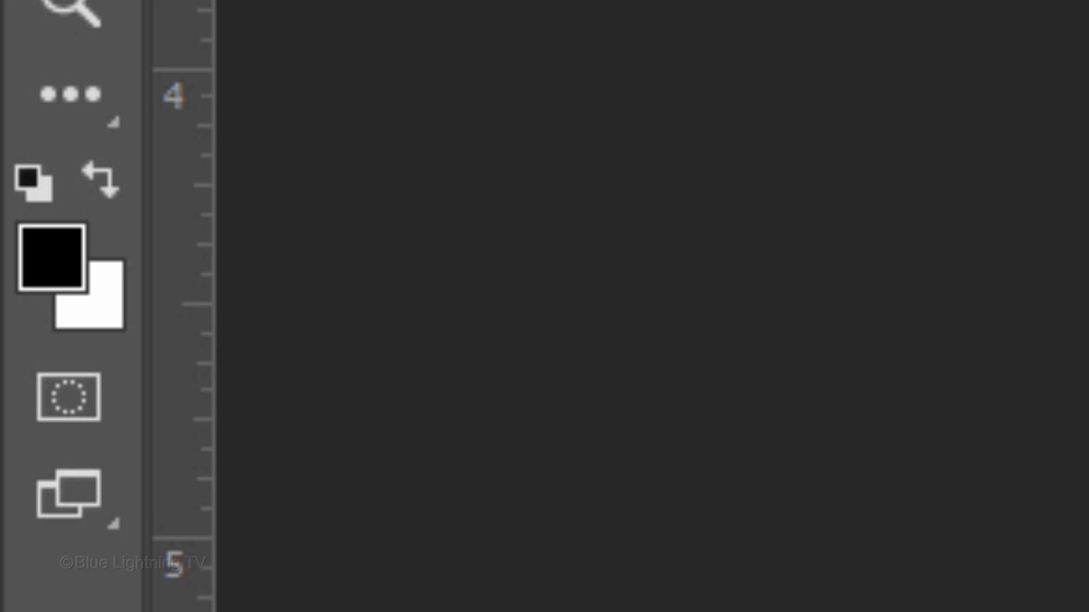
# Reset colours to black and white, target the smart filter mask and choose a 400 px, 0% hardness brush.
pyautogui.press('d')
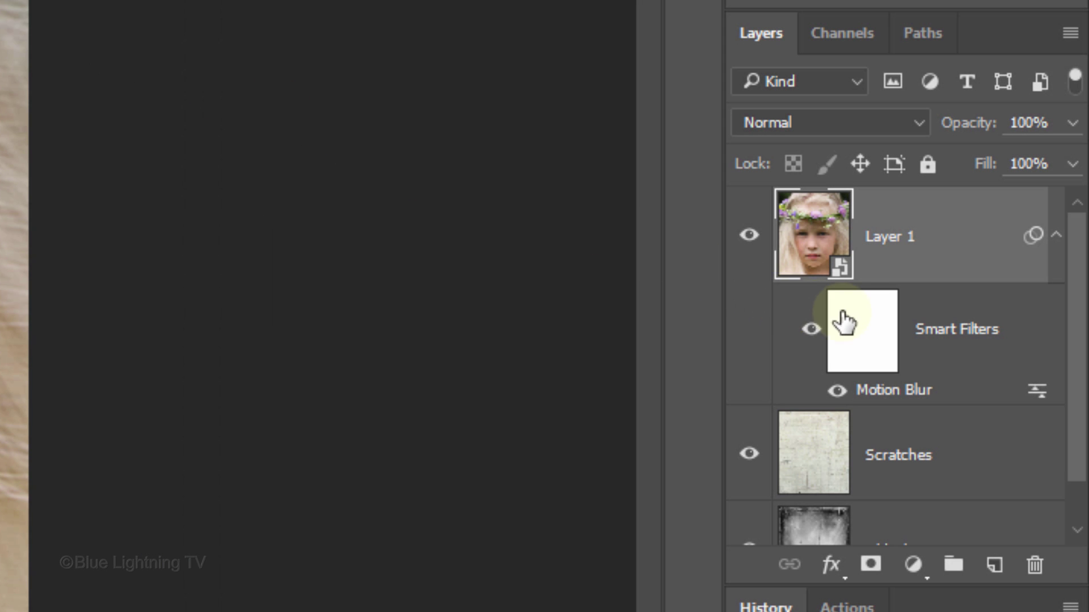
pyautogui.click(858, 338)
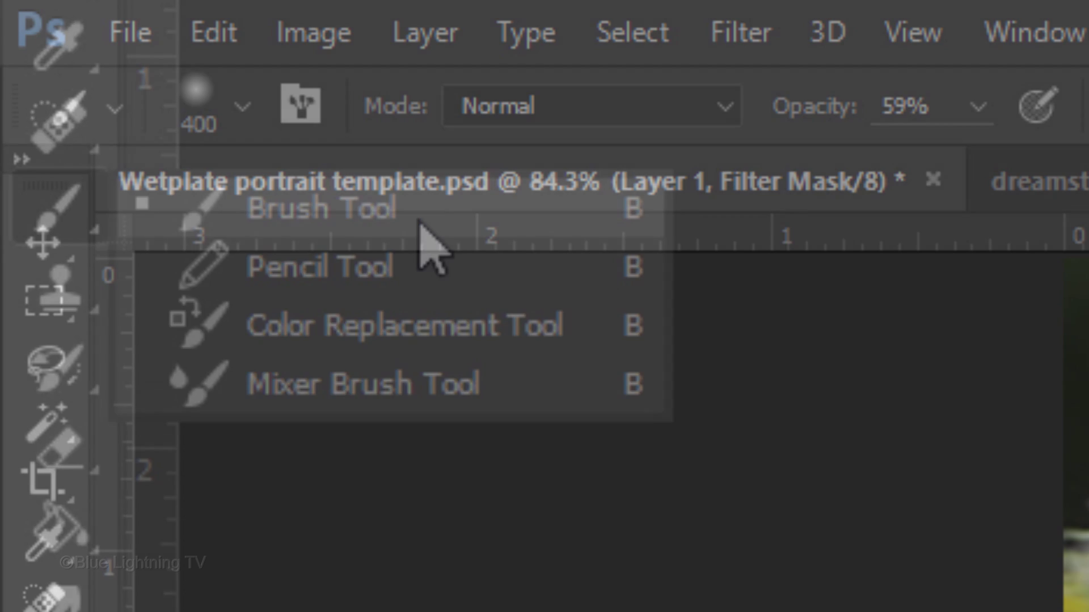
pyautogui.click(421, 221)
pyautogui.click(250, 116)
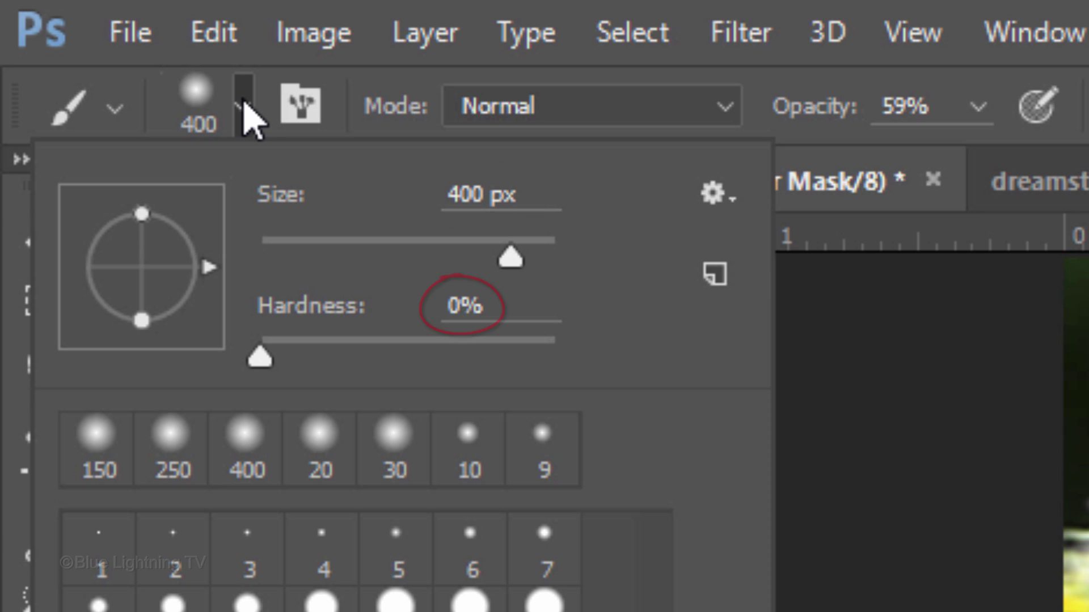
pyautogui.press('Return')
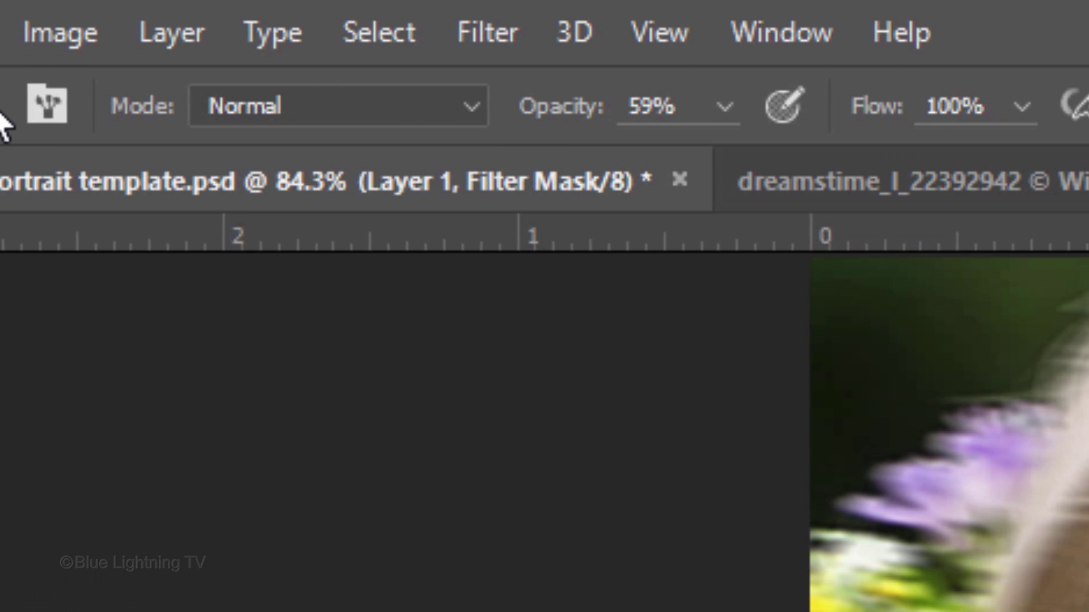
# Set brush opacity to 100% and paint the sharp face back across the forehead.
pyautogui.click(715, 105)
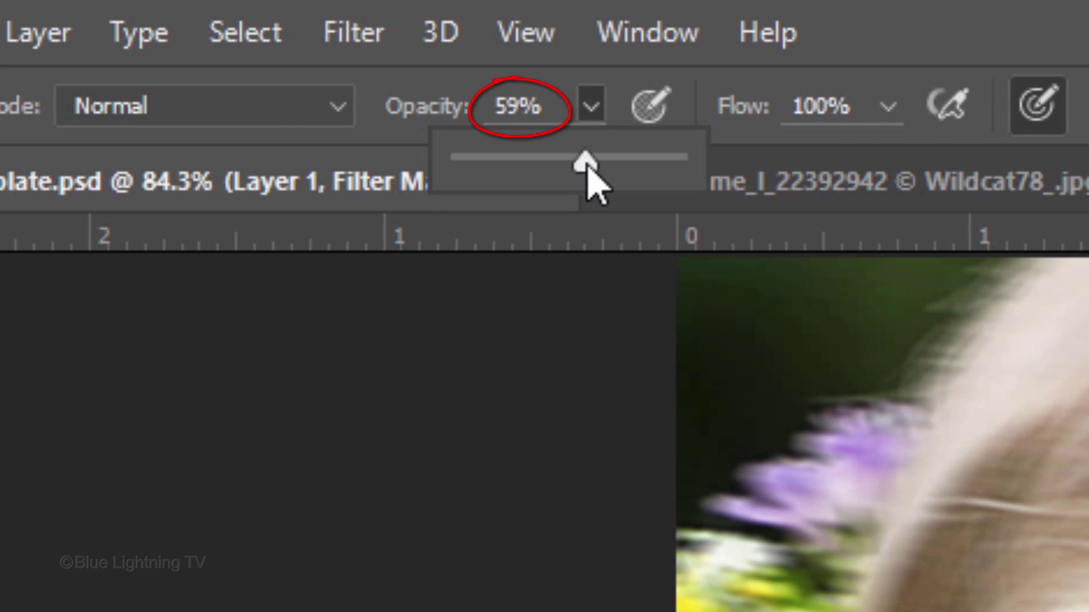
pyautogui.moveTo(591, 169); pyautogui.dragTo(746, 164)
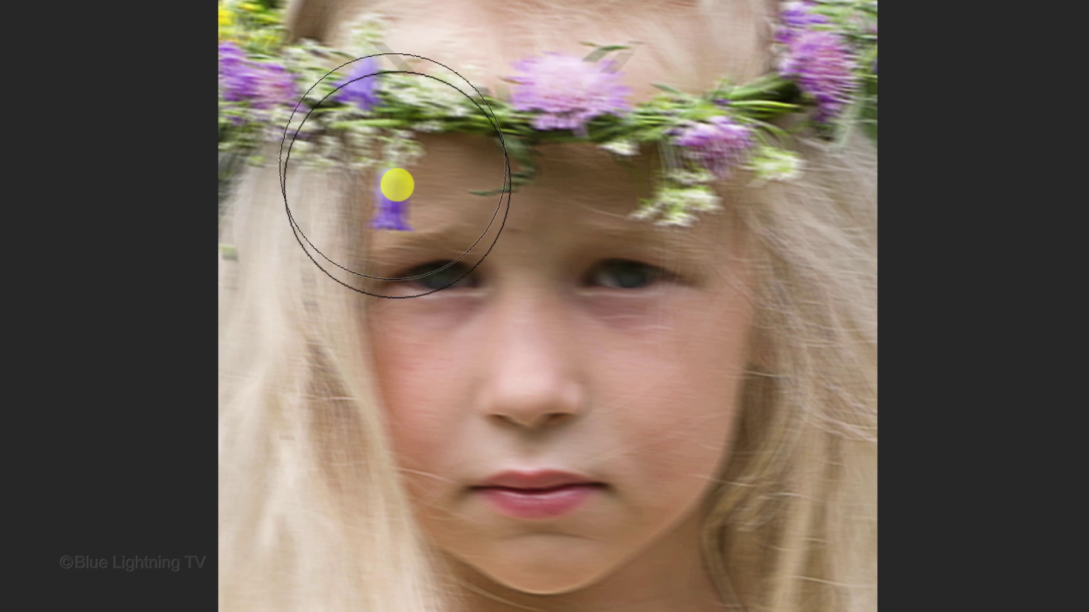
pyautogui.moveTo(394, 182)
pyautogui.mouseDown()
pyautogui.moveTo(430, 228)
pyautogui.moveTo(503, 272)
pyautogui.mouseUp()
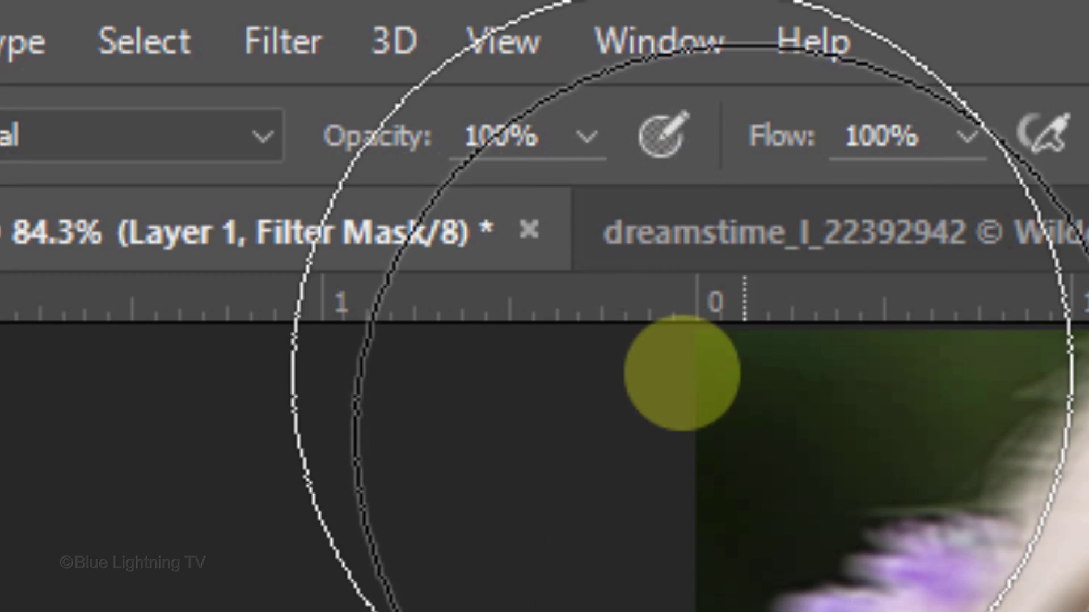
# Lower brush opacity to 47% and move Layer 1 below the Old Film texture layer.
pyautogui.click(587, 135)
pyautogui.moveTo(570, 211); pyautogui.dragTo(435, 235)
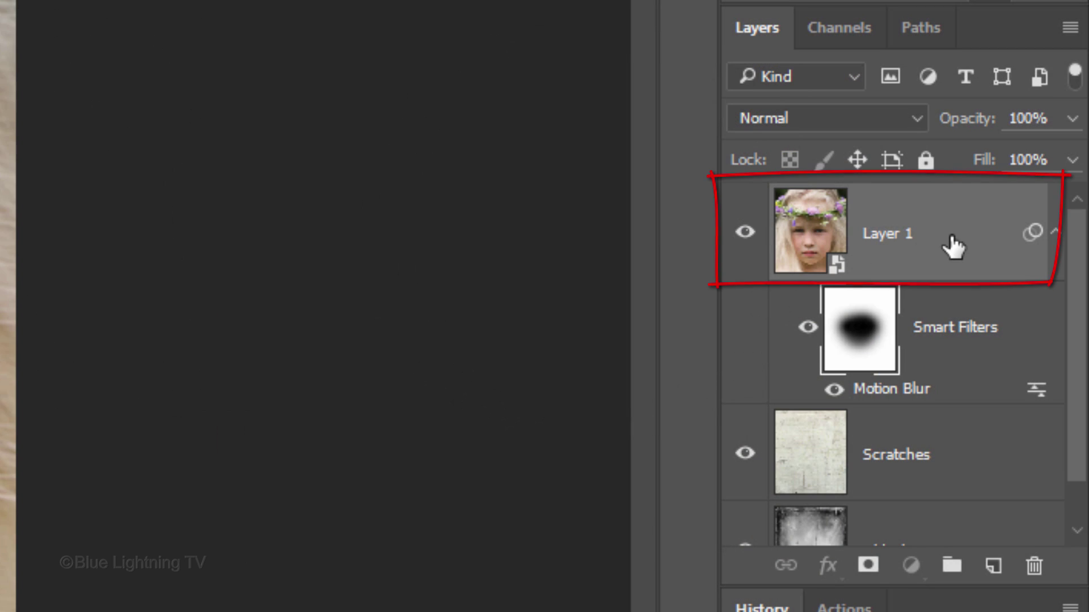
pyautogui.moveTo(953, 245)
pyautogui.mouseDown()
pyautogui.moveTo(907, 511)
pyautogui.moveTo(919, 554)
pyautogui.mouseUp()
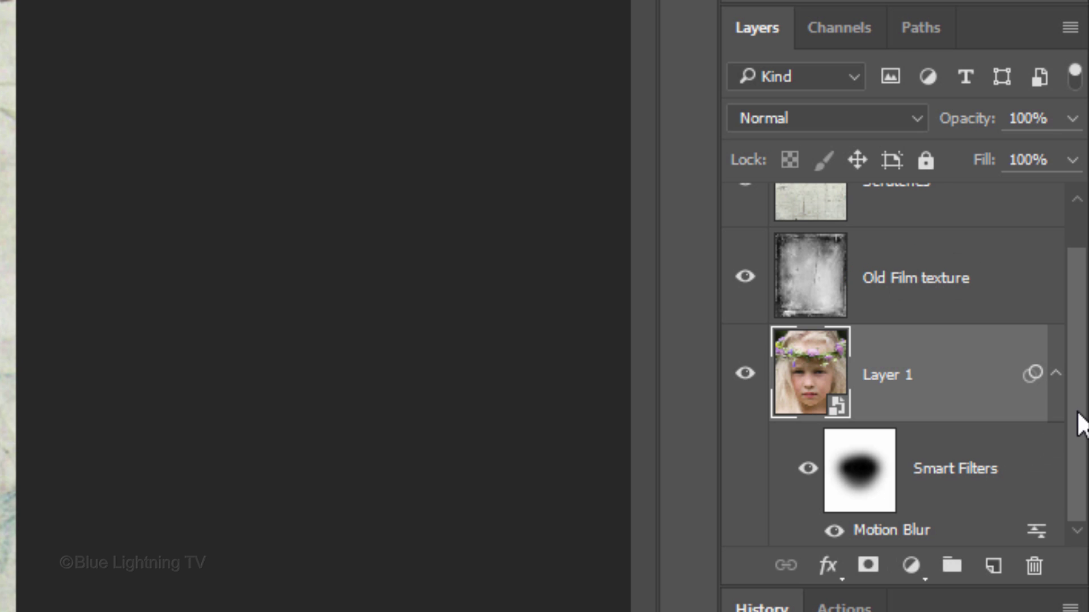
# Set the Scratches layer's blend mode to Multiply.
pyautogui.scroll(2, 1081, 420)
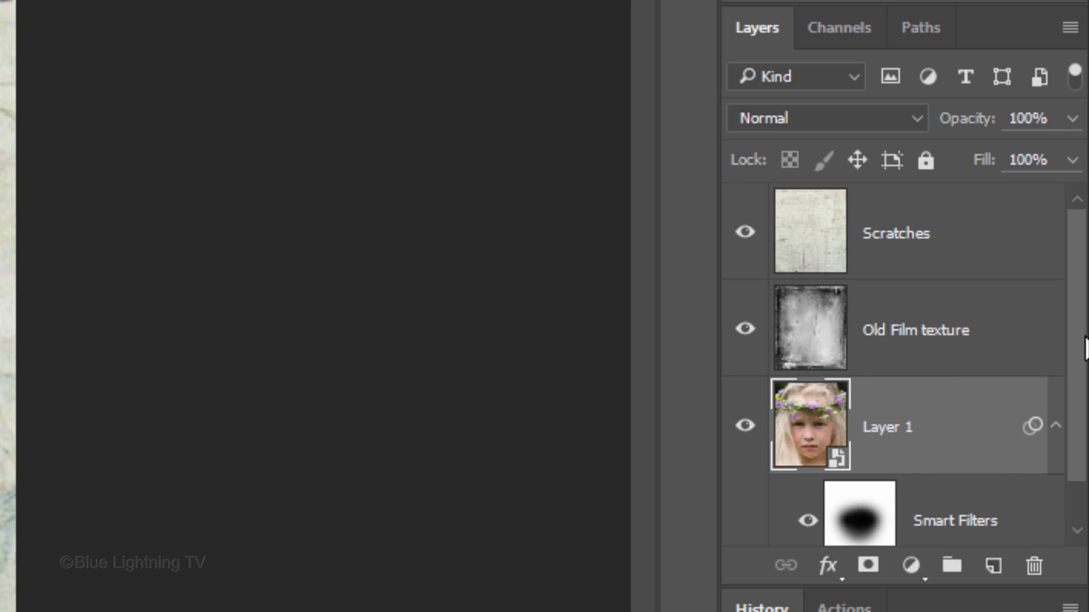
pyautogui.click(817, 234)
pyautogui.click(793, 118)
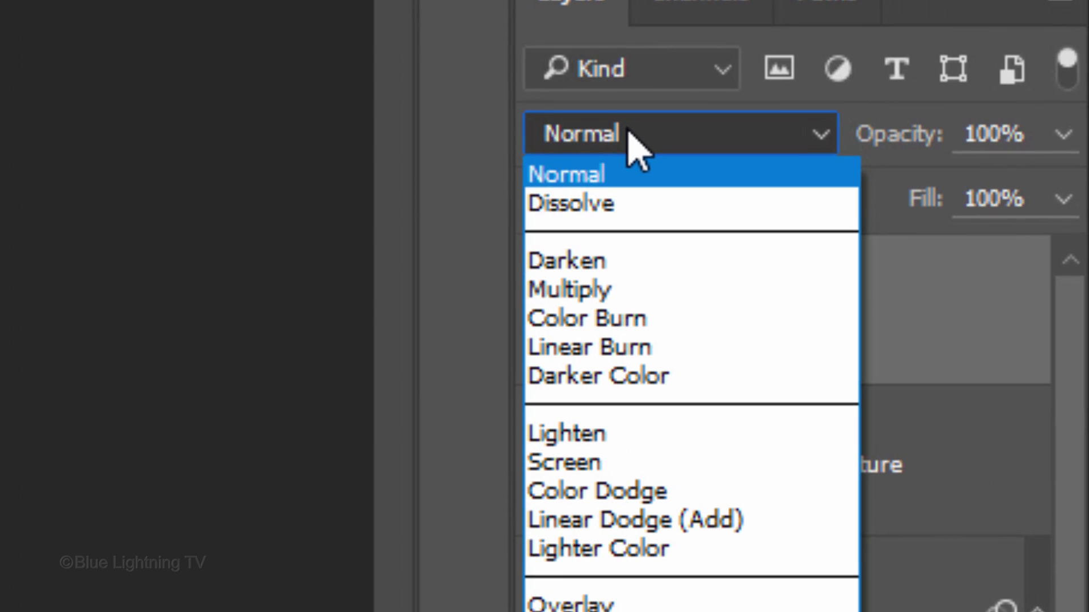
pyautogui.click(610, 295)
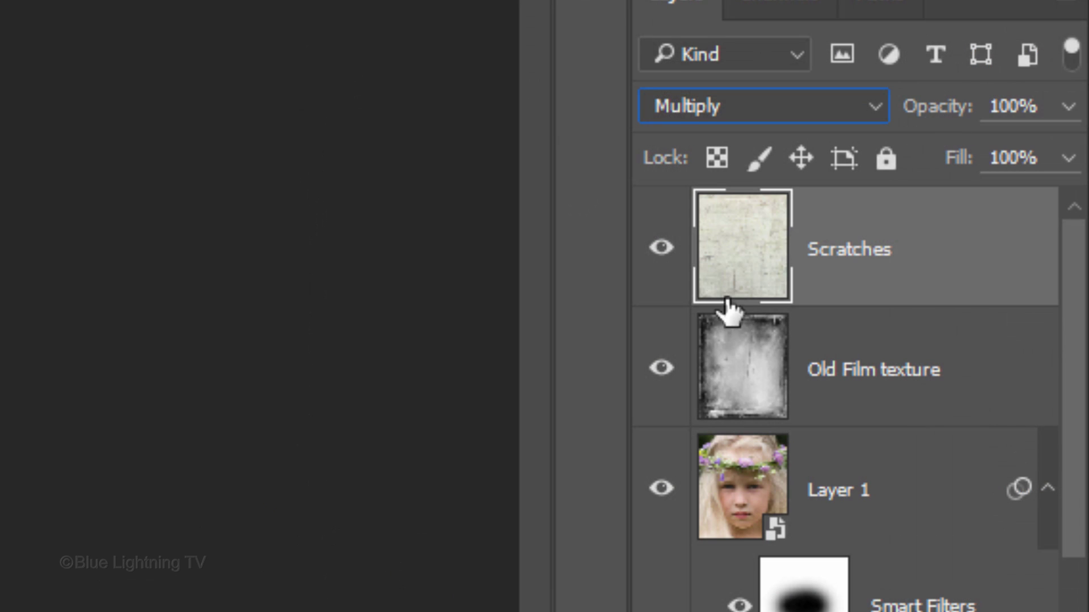
pyautogui.hotkey('ctrl', 'z')
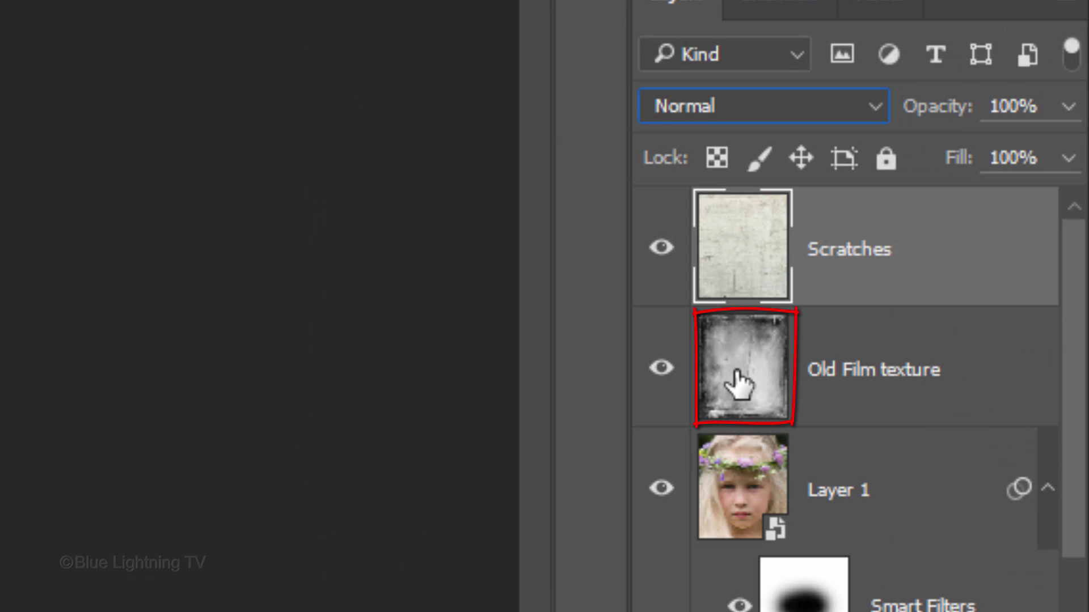
# Set the Old Film texture layer's blend mode to Soft Light.
pyautogui.click(739, 386)
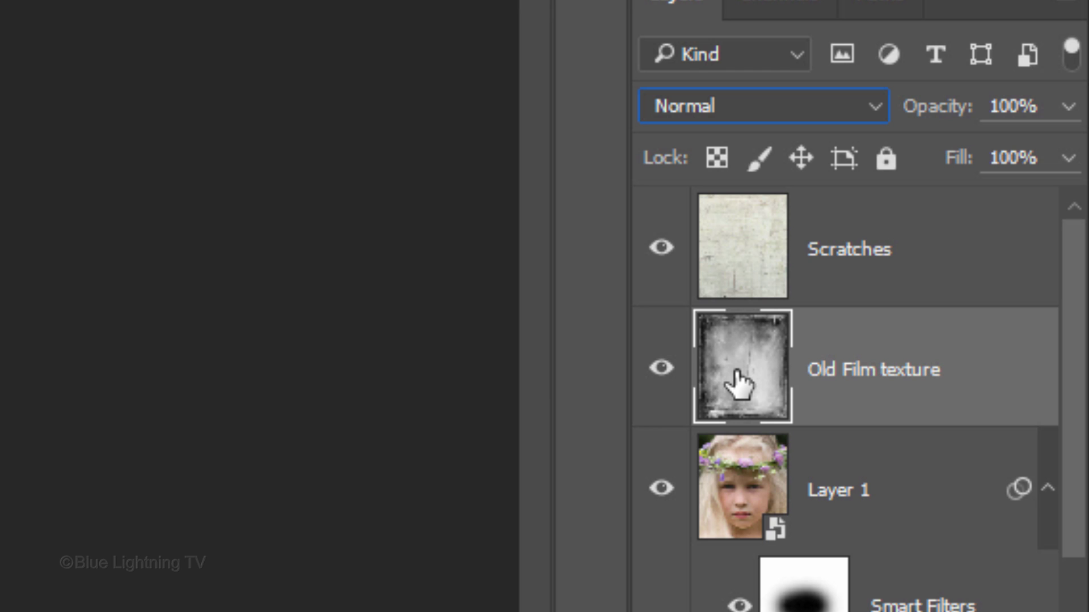
pyautogui.click(722, 107)
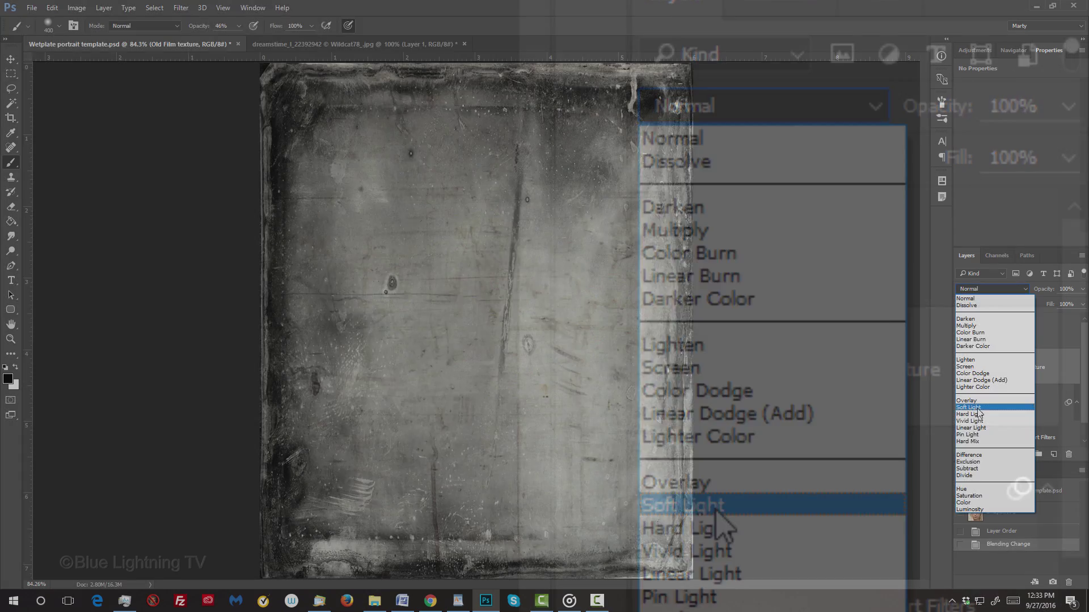
pyautogui.click(715, 512)
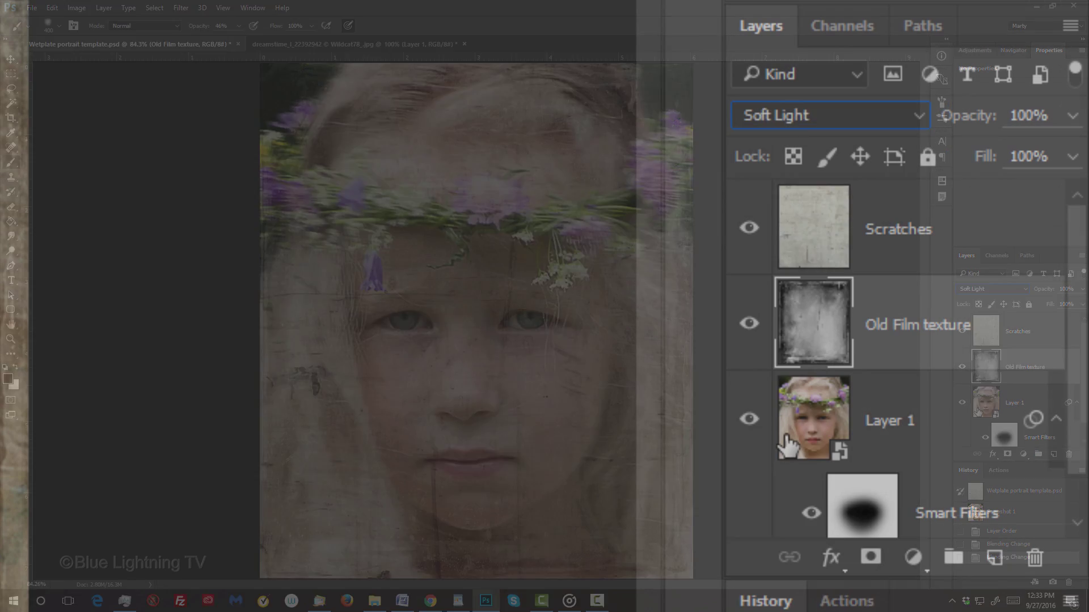
# Add a Channel Mixer adjustment layer above Layer 1 and make its output monochrome.
pyautogui.click(978, 411)
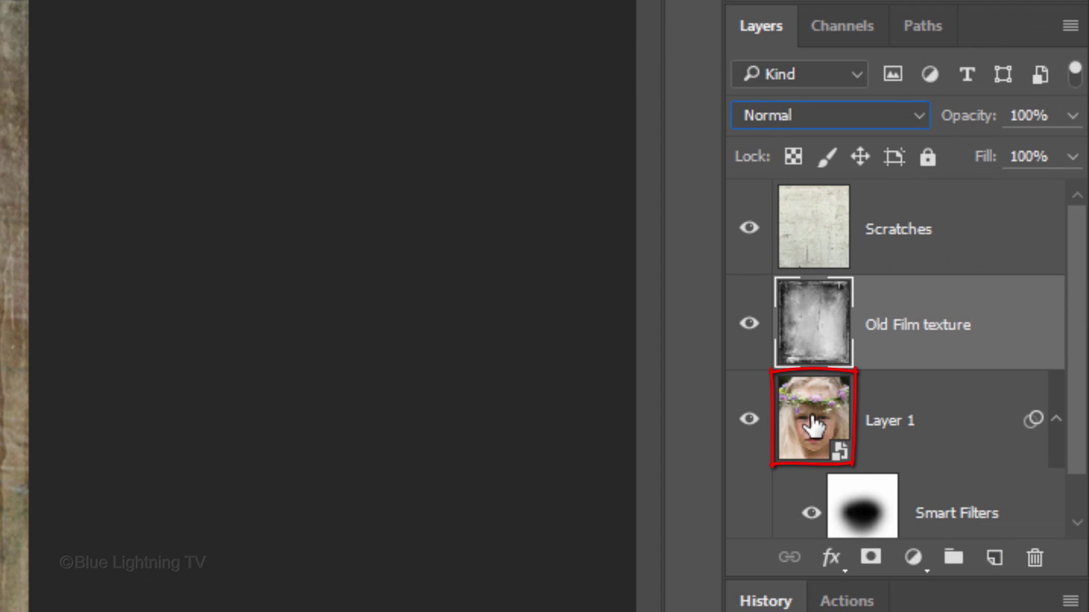
pyautogui.scroll(-1, 985, 404)
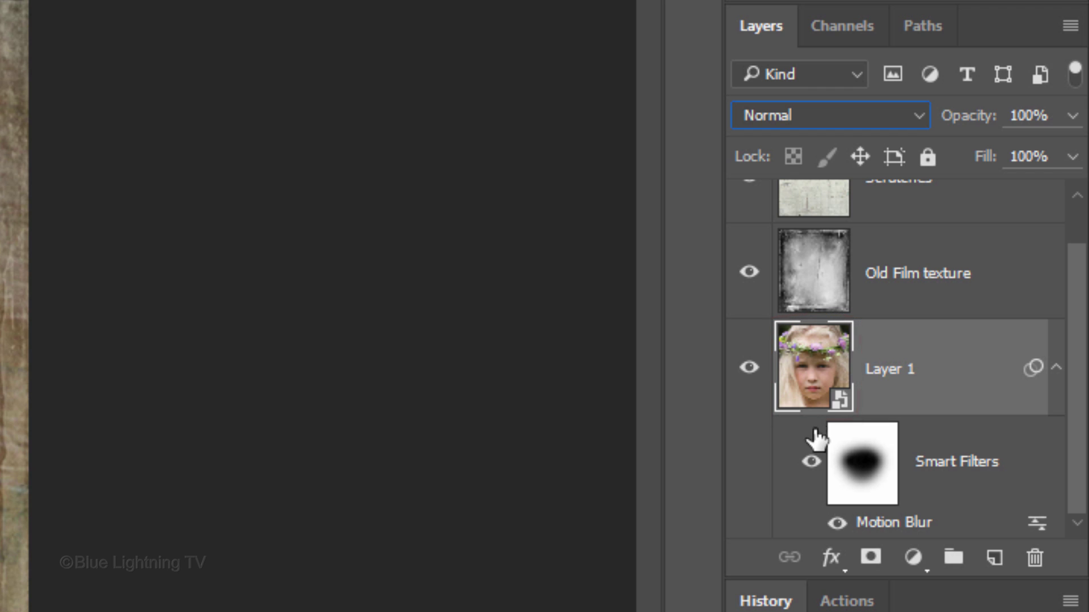
pyautogui.click(913, 561)
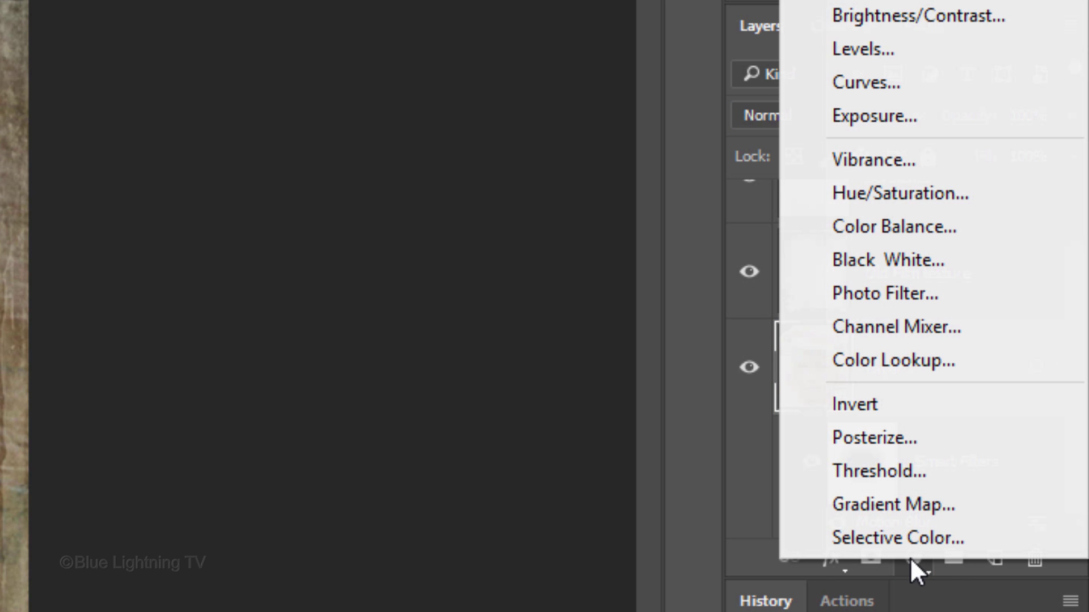
pyautogui.click(873, 327)
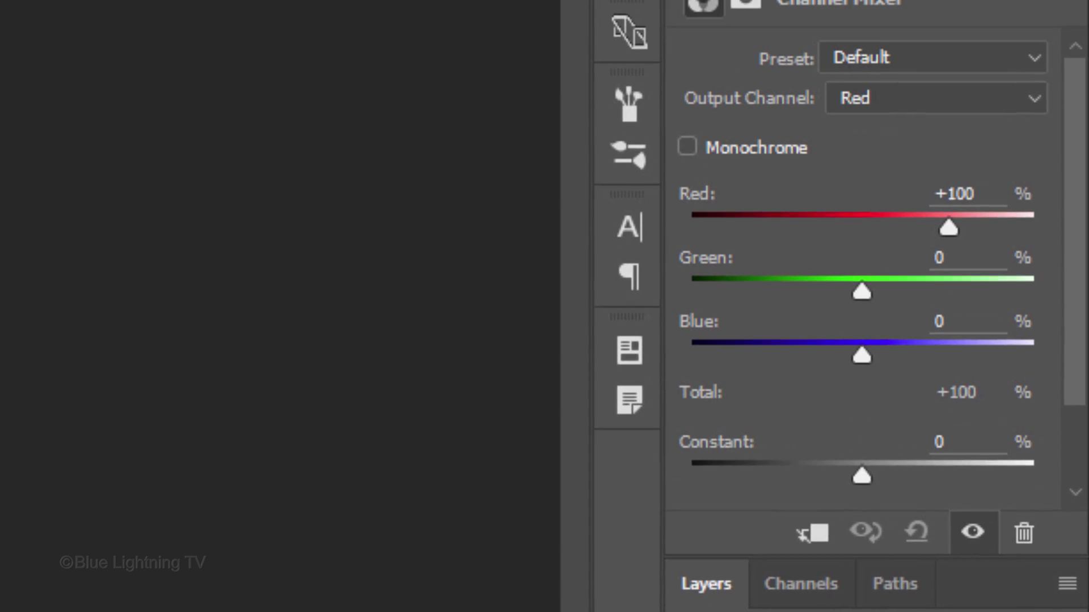
pyautogui.click(686, 155)
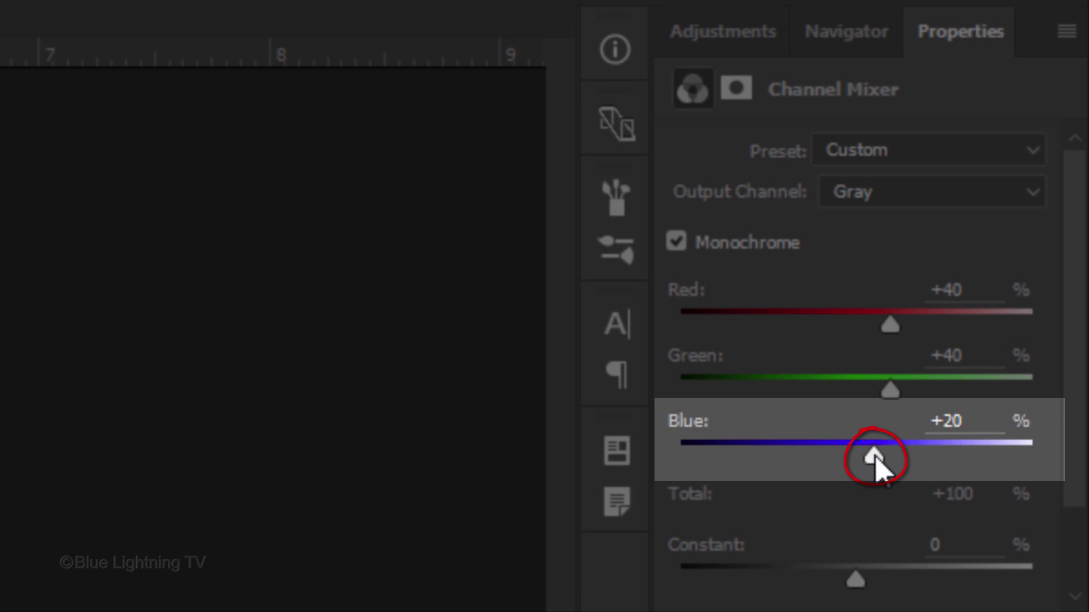
# Set the Channel Mixer to Blue +200, Red about -60 and Green +8.
pyautogui.moveTo(875, 456); pyautogui.dragTo(1032, 457)
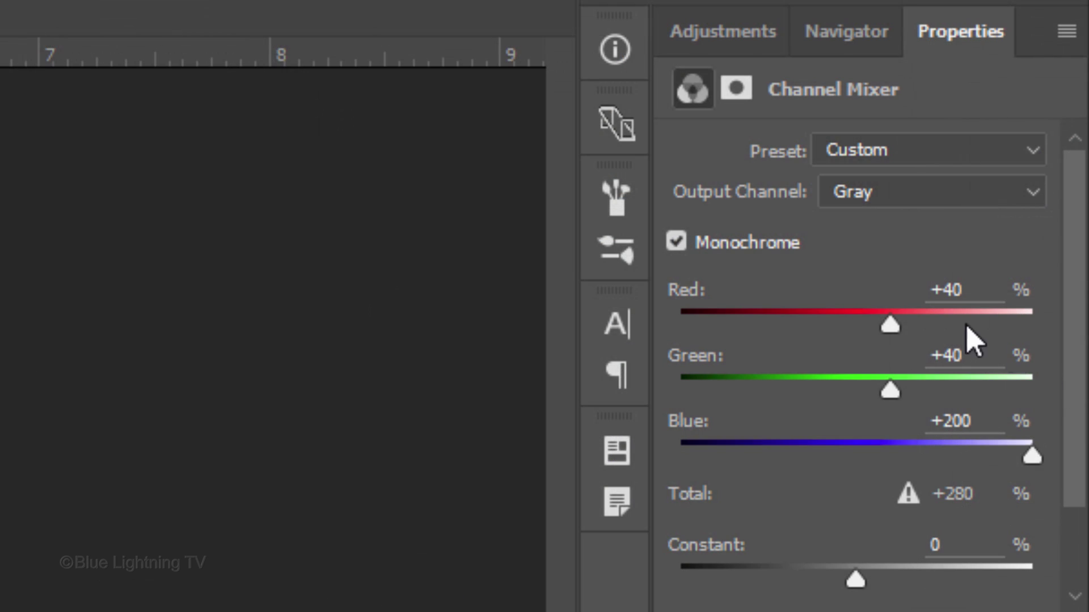
pyautogui.click(1027, 142)
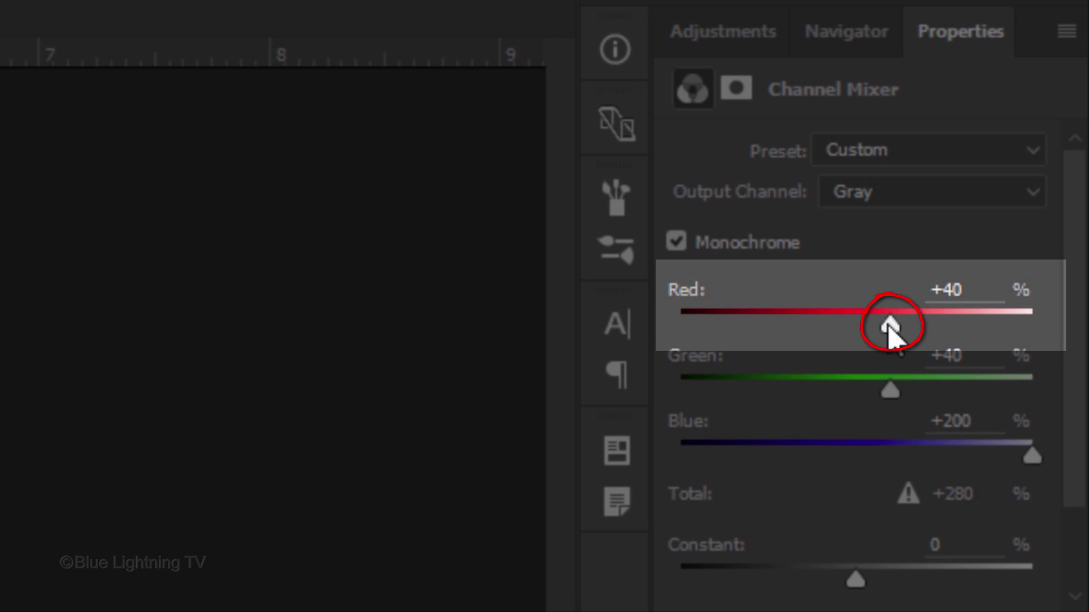
pyautogui.moveTo(890, 326); pyautogui.dragTo(730, 324)
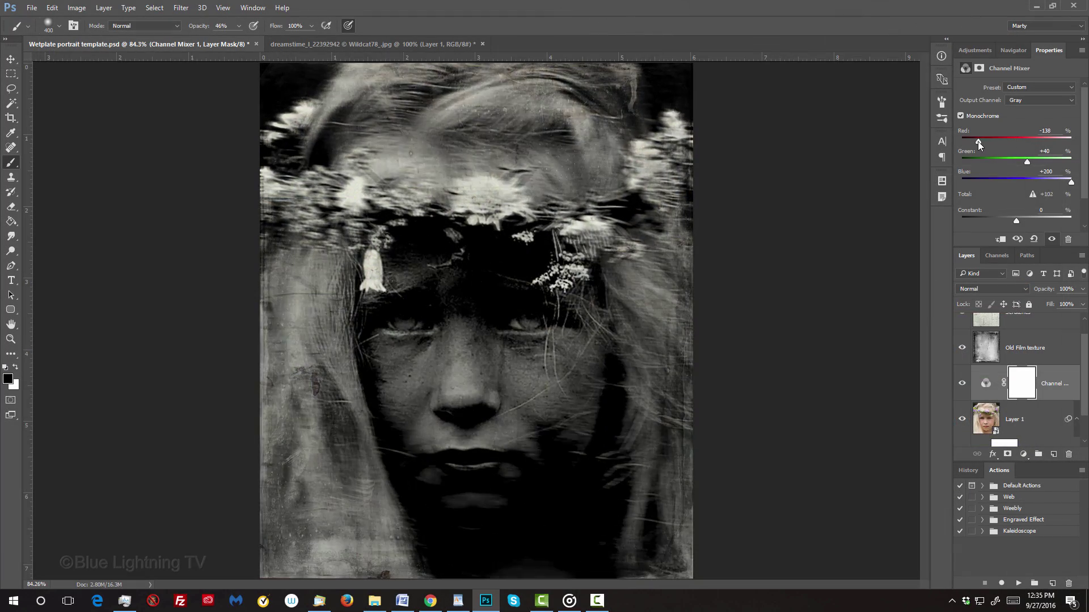
pyautogui.moveTo(977, 141); pyautogui.dragTo(999, 141)
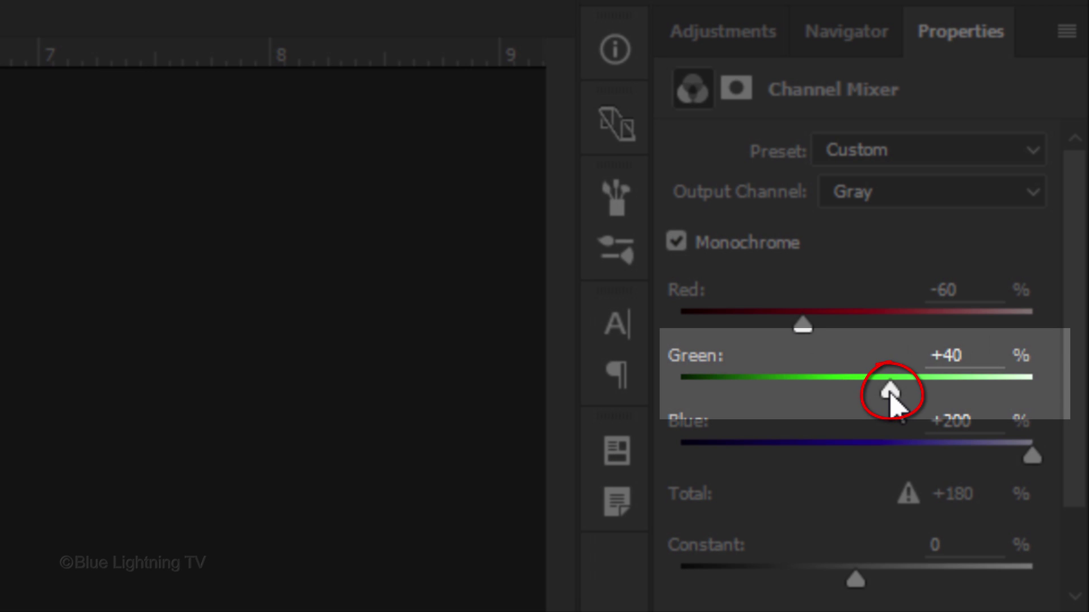
pyautogui.moveTo(891, 398); pyautogui.dragTo(760, 386)
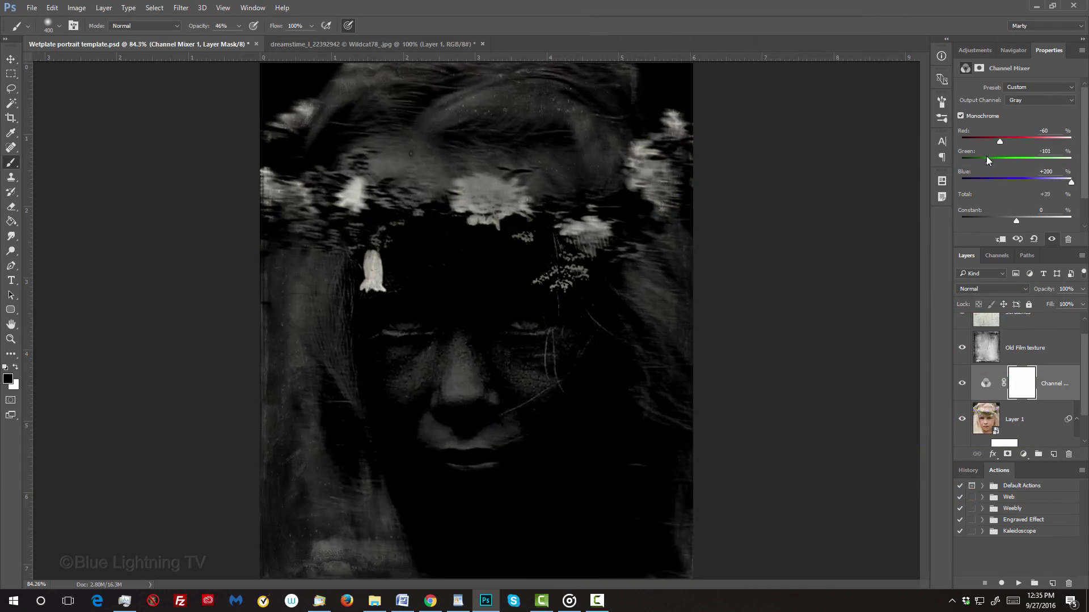
pyautogui.moveTo(987, 160); pyautogui.dragTo(1019, 160)
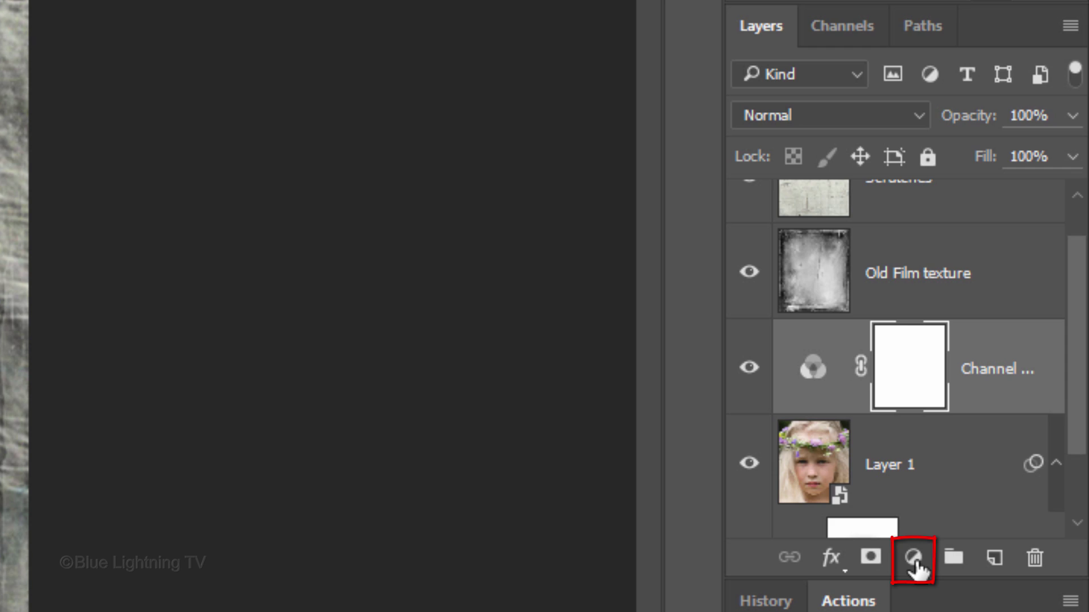
# Add a Curves layer, then a Levels layer with its white output level lowered to 227.
pyautogui.click(913, 559)
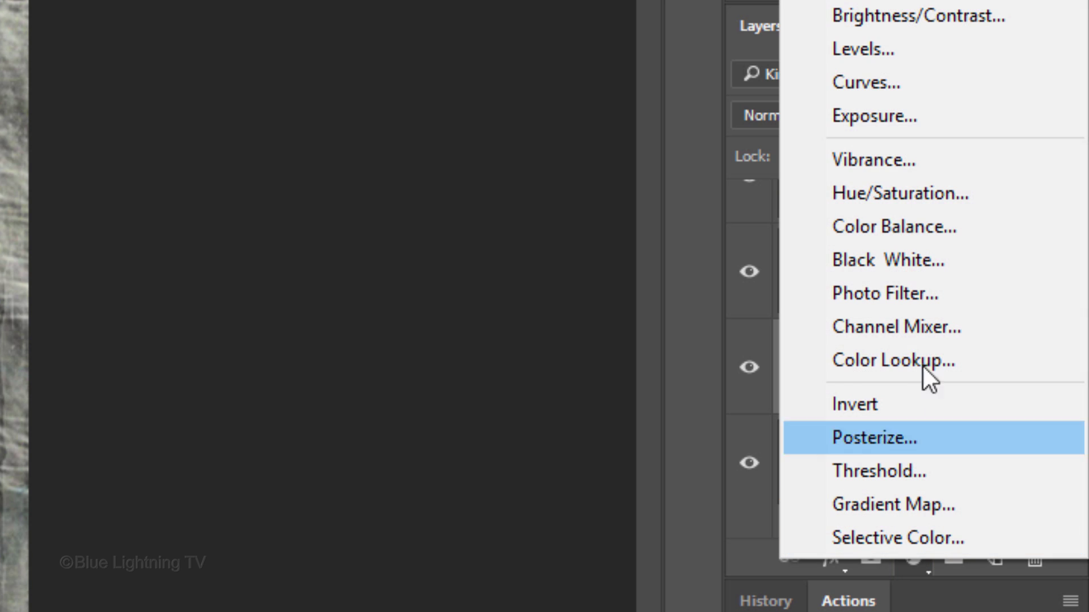
pyautogui.click(888, 81)
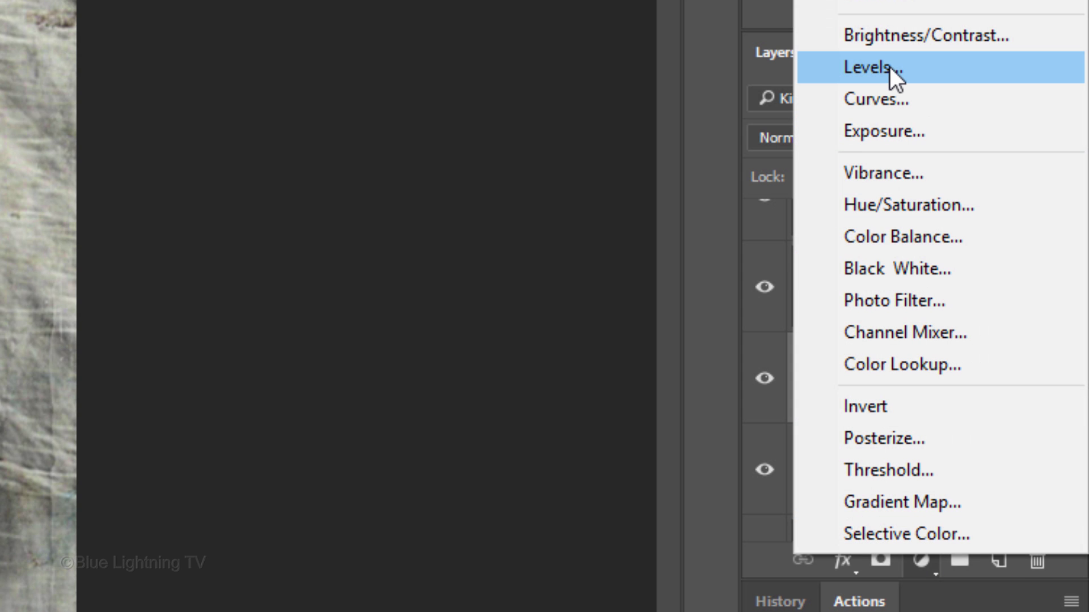
pyautogui.click(890, 67)
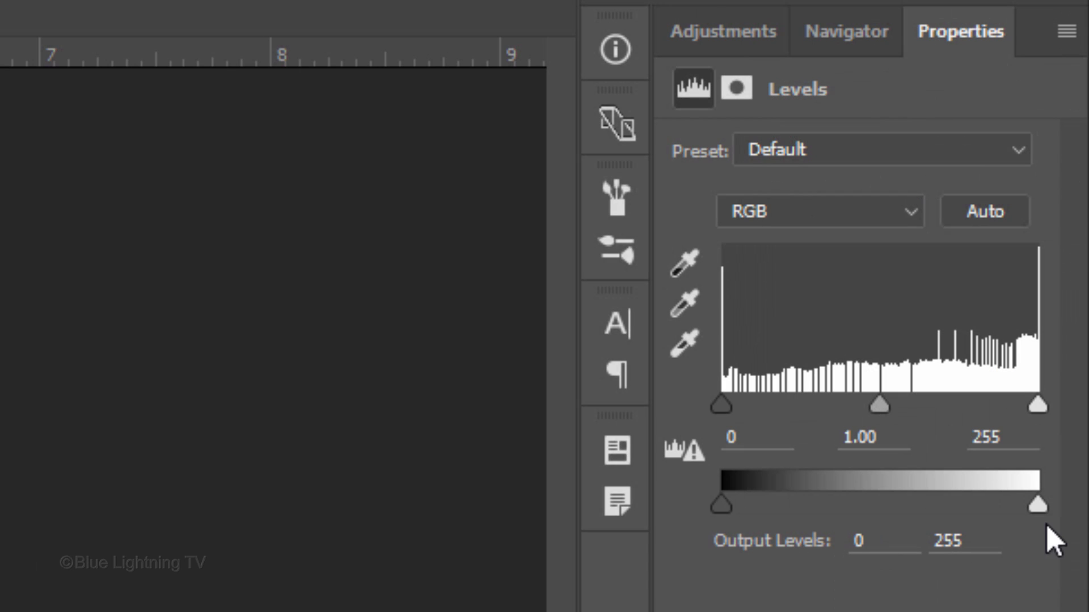
pyautogui.moveTo(1039, 503); pyautogui.dragTo(1004, 506)
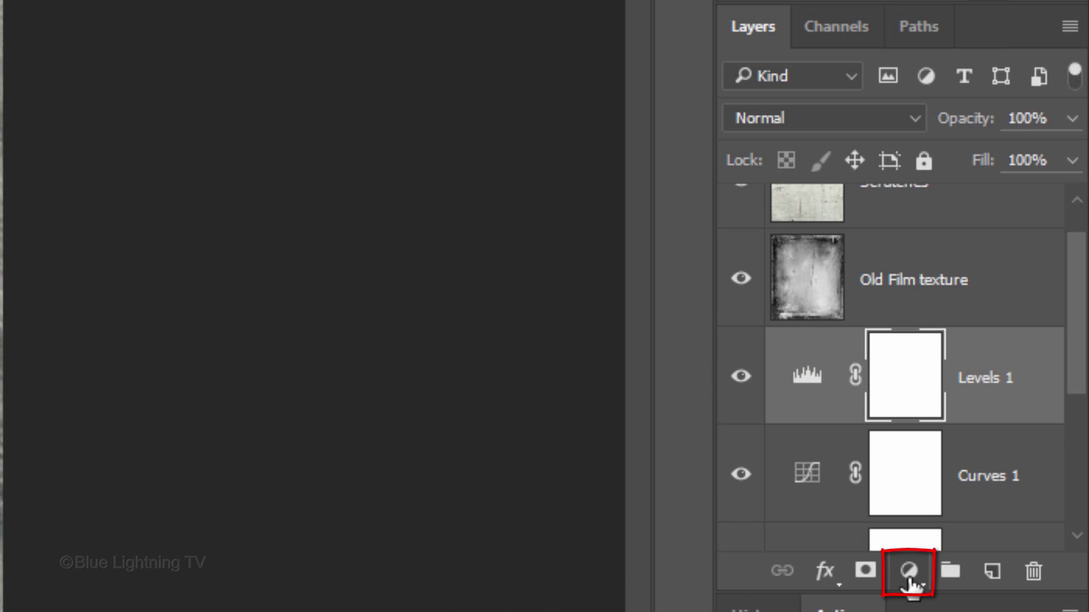
# Add a Photo Filter adjustment layer and set its filter to Sepia at 25% density.
pyautogui.click(909, 573)
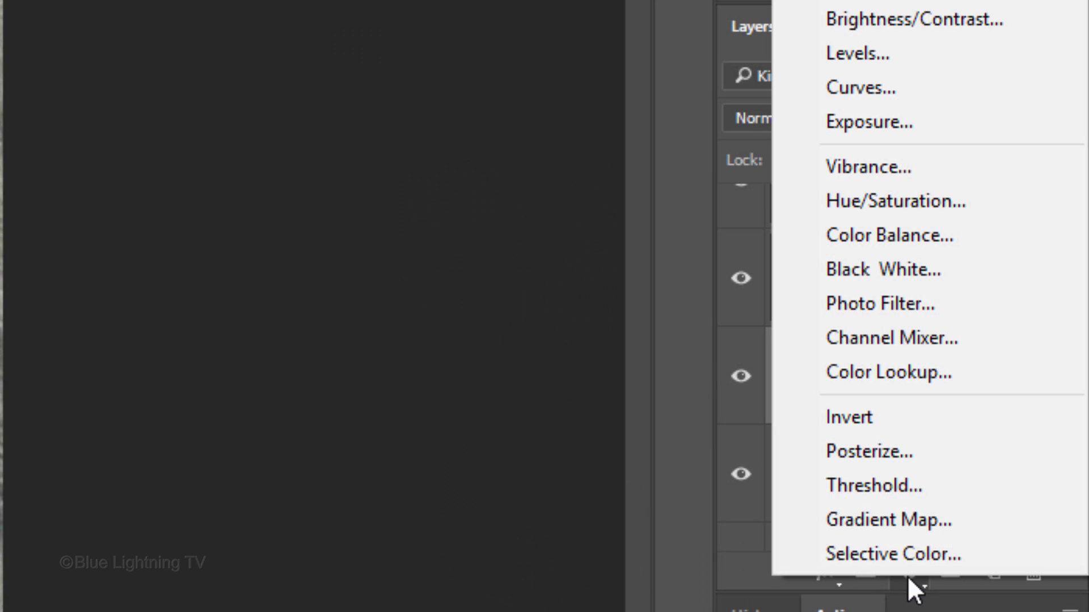
pyautogui.click(893, 303)
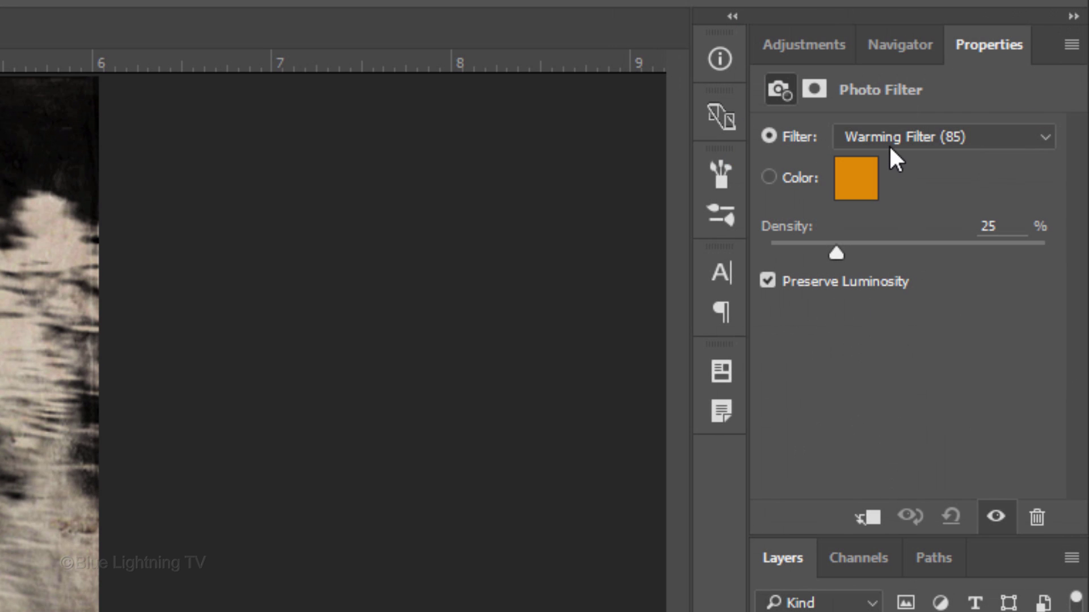
pyautogui.click(891, 142)
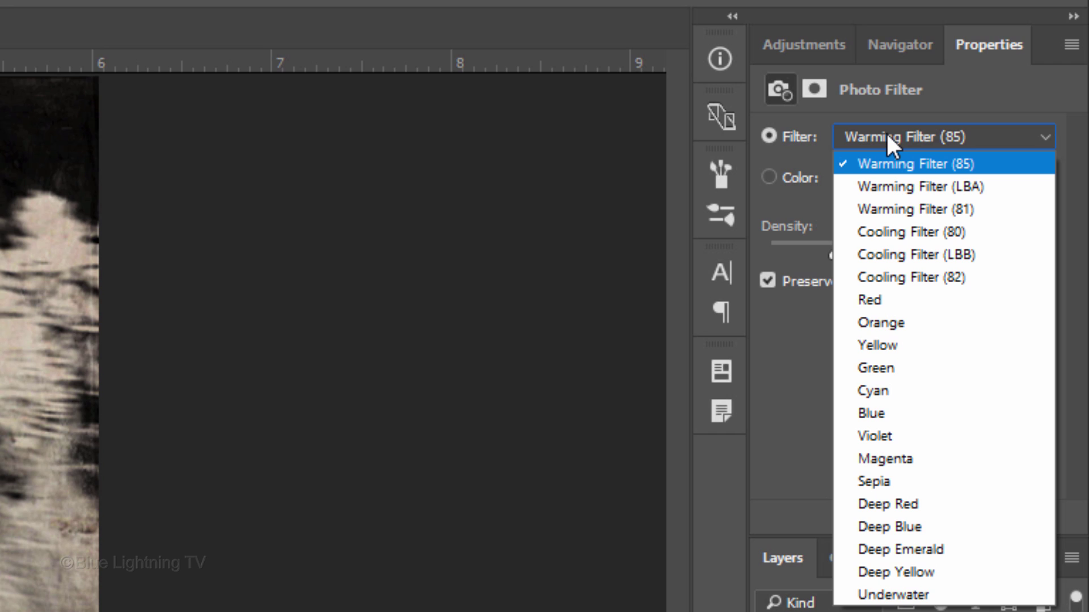
pyautogui.click(896, 486)
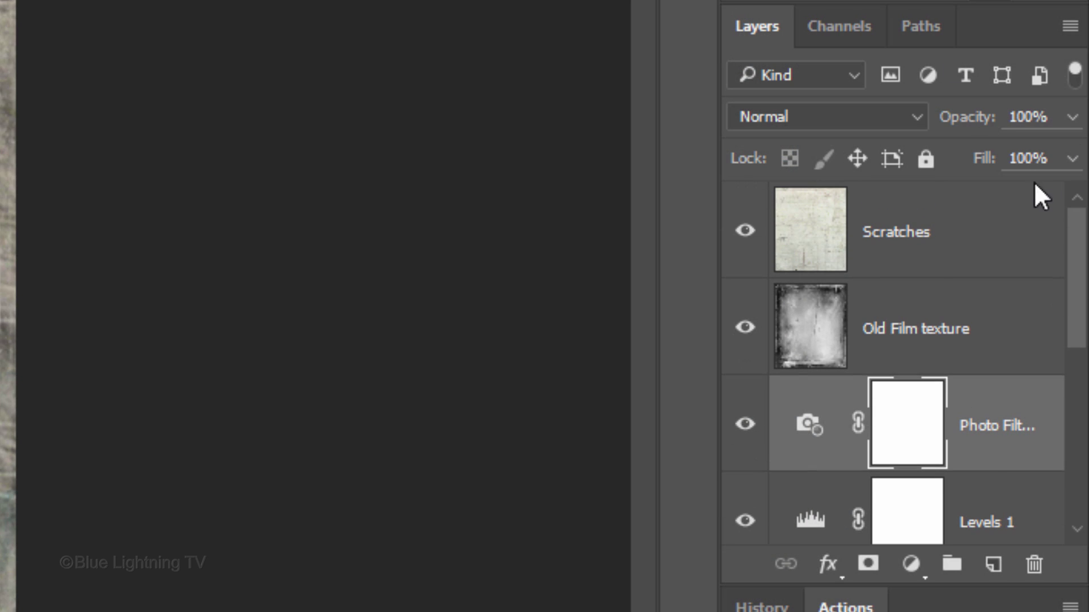
# With Scratches selected, stamp all visible layers into a new Layer 2 using Ctrl+Shift+Alt+E.
pyautogui.click(984, 211)
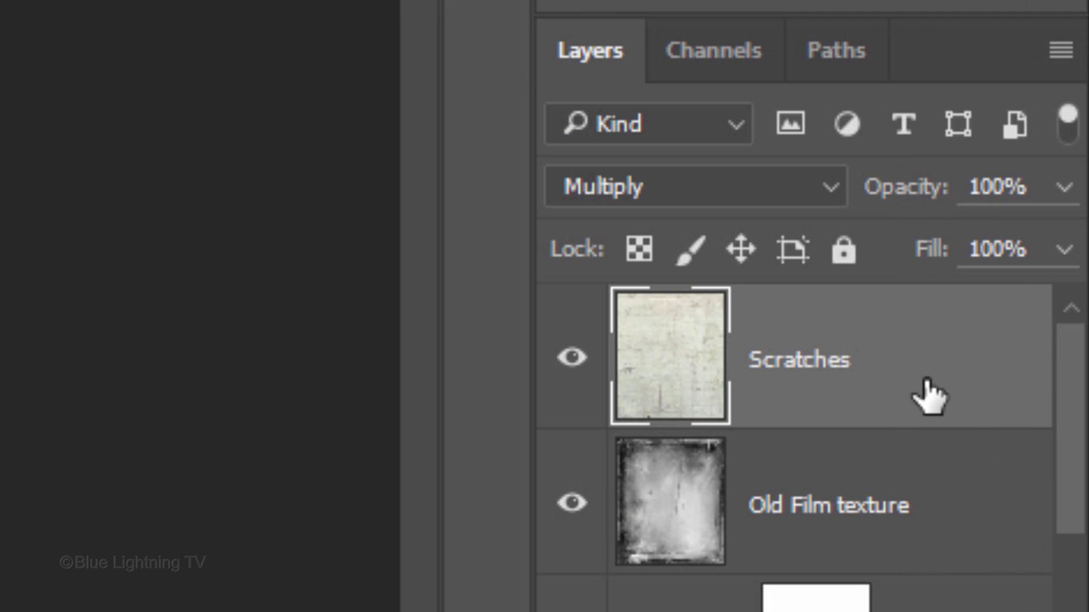
pyautogui.hotkey('ctrl', 'shift', 'alt', 'e')
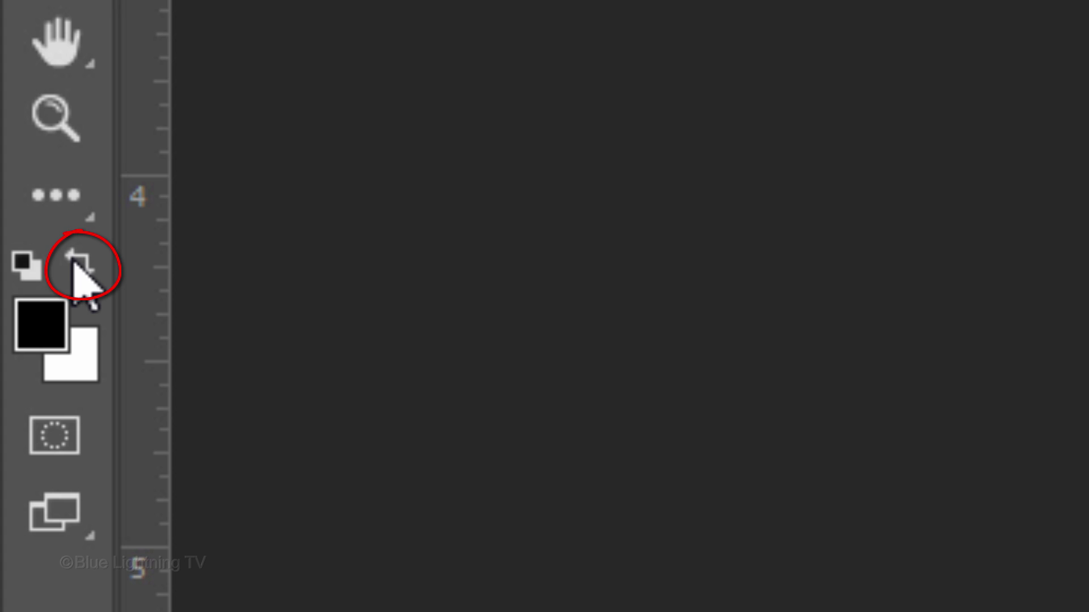
# Make white the foreground colour and limit the toning range to Midtones.
pyautogui.click(78, 264)
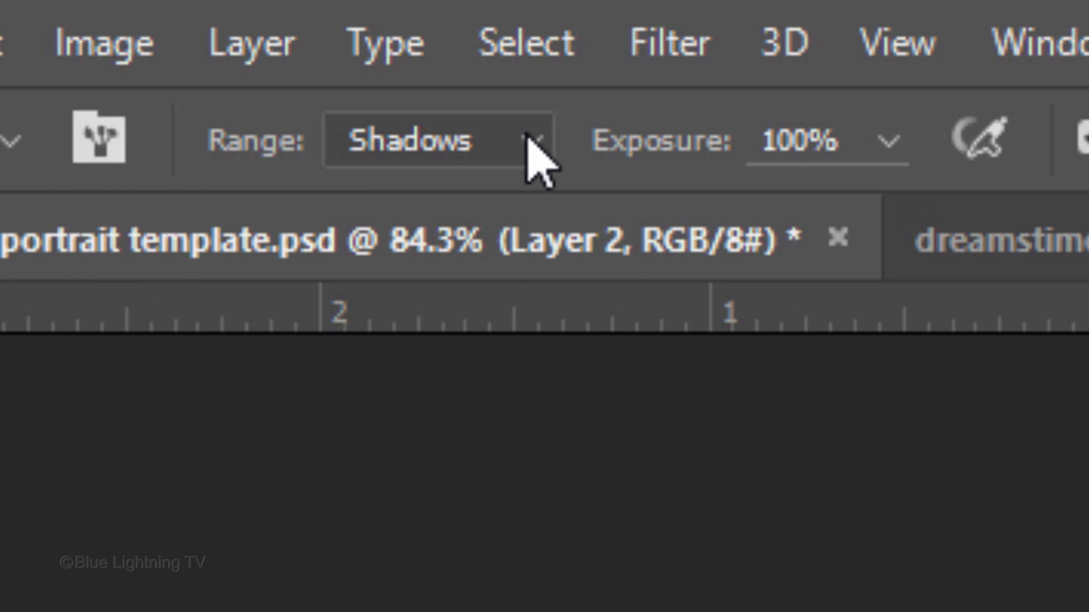
pyautogui.click(519, 136)
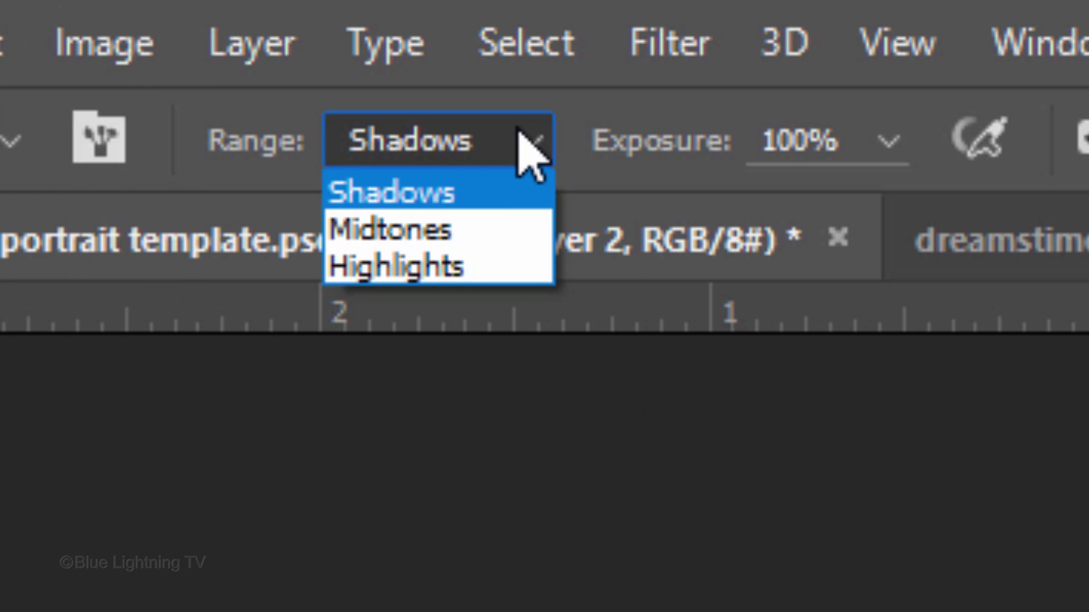
pyautogui.click(488, 233)
# Lower the toning exposure to 37% and switch the tonal range to Shadows.
pyautogui.click(888, 144)
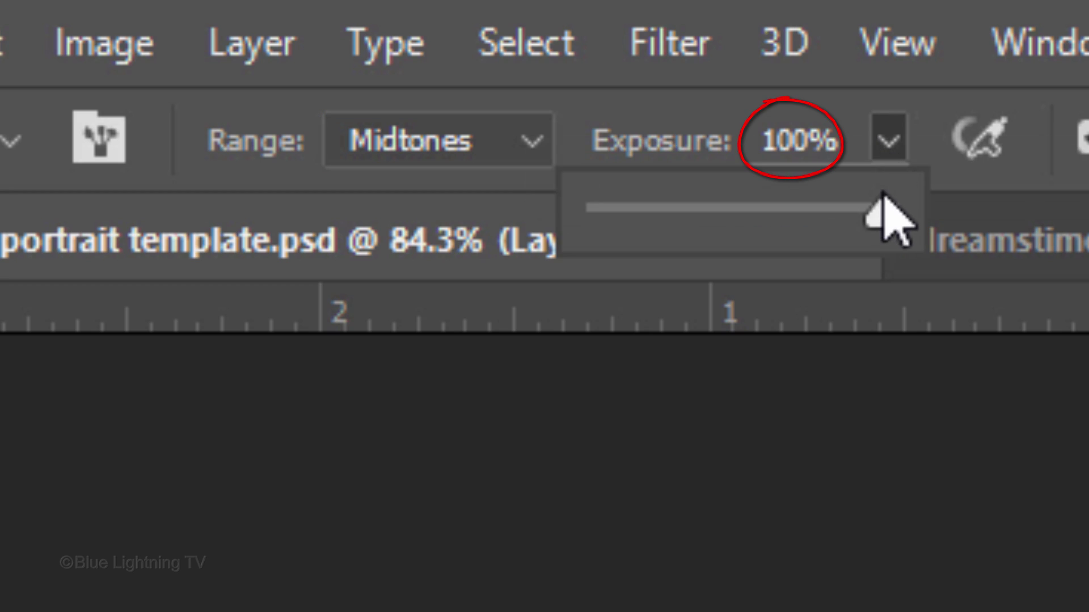
pyautogui.moveTo(883, 205); pyautogui.dragTo(705, 221)
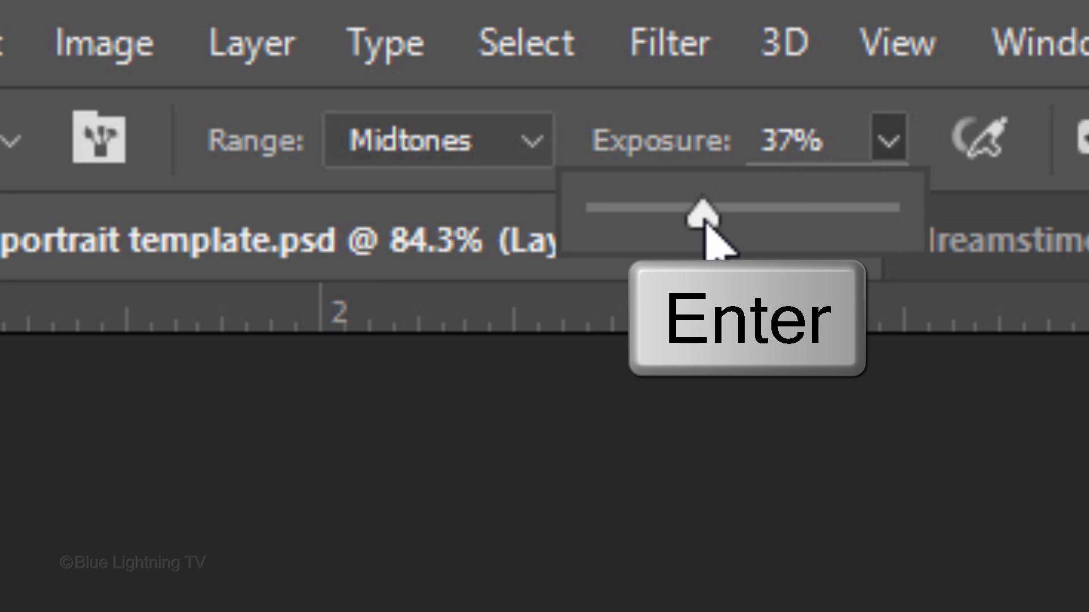
pyautogui.press('Return')
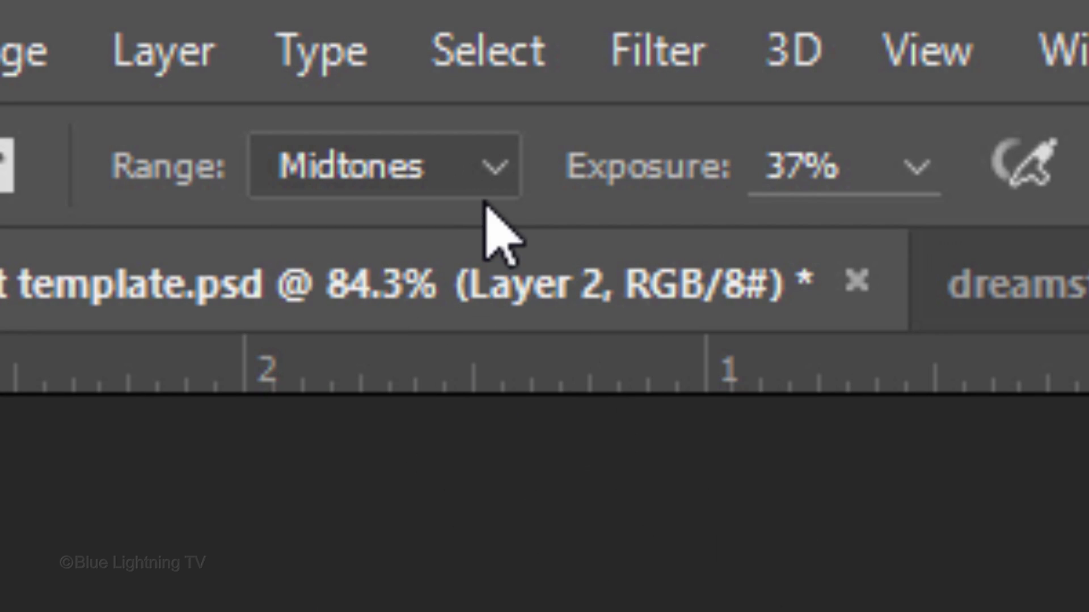
pyautogui.click(420, 166)
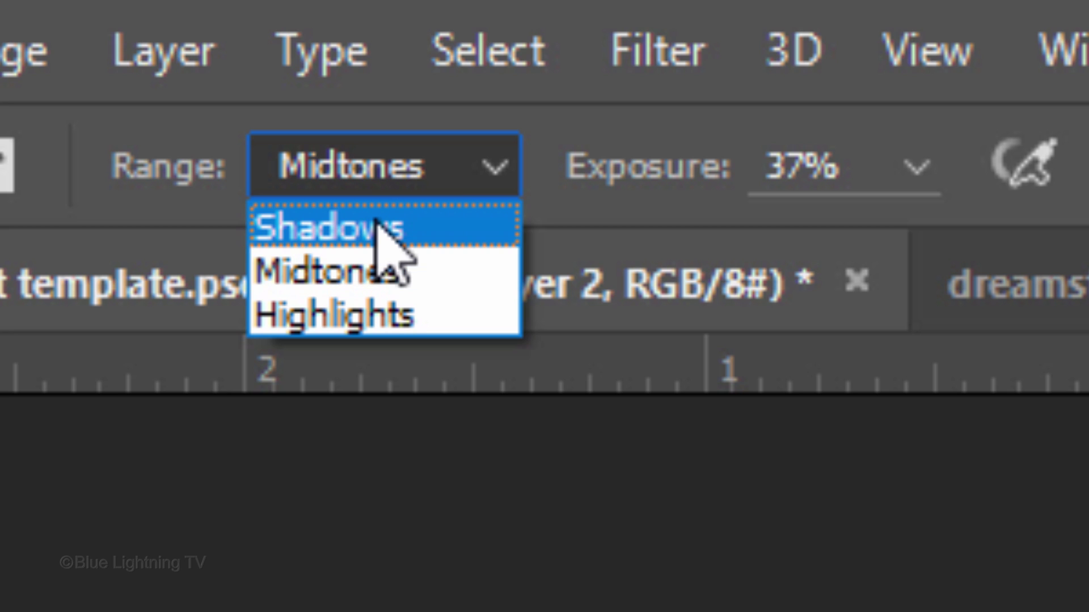
pyautogui.press('Return')
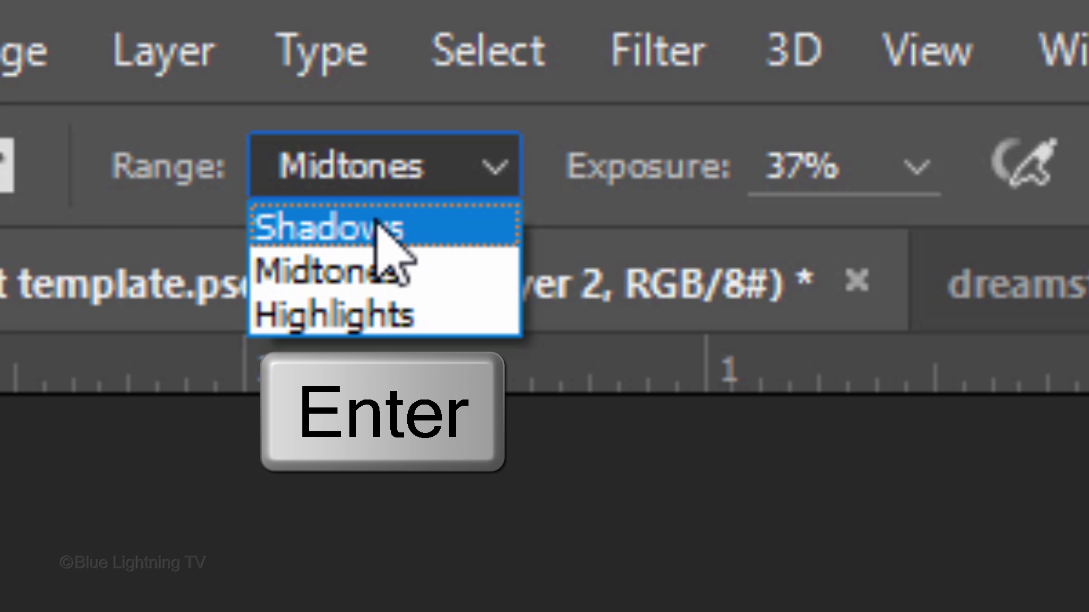